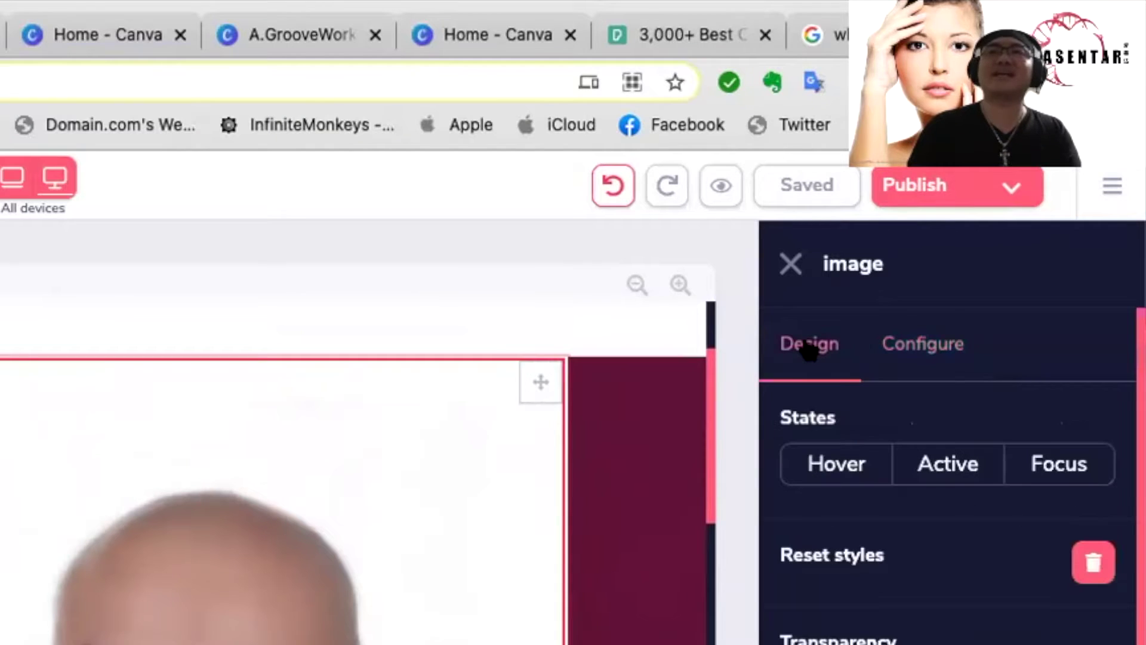
Step: Expand the host photo's Spacing section, showing top padding 1.25 and all other values 0
scroll(949, 507, down, 2)
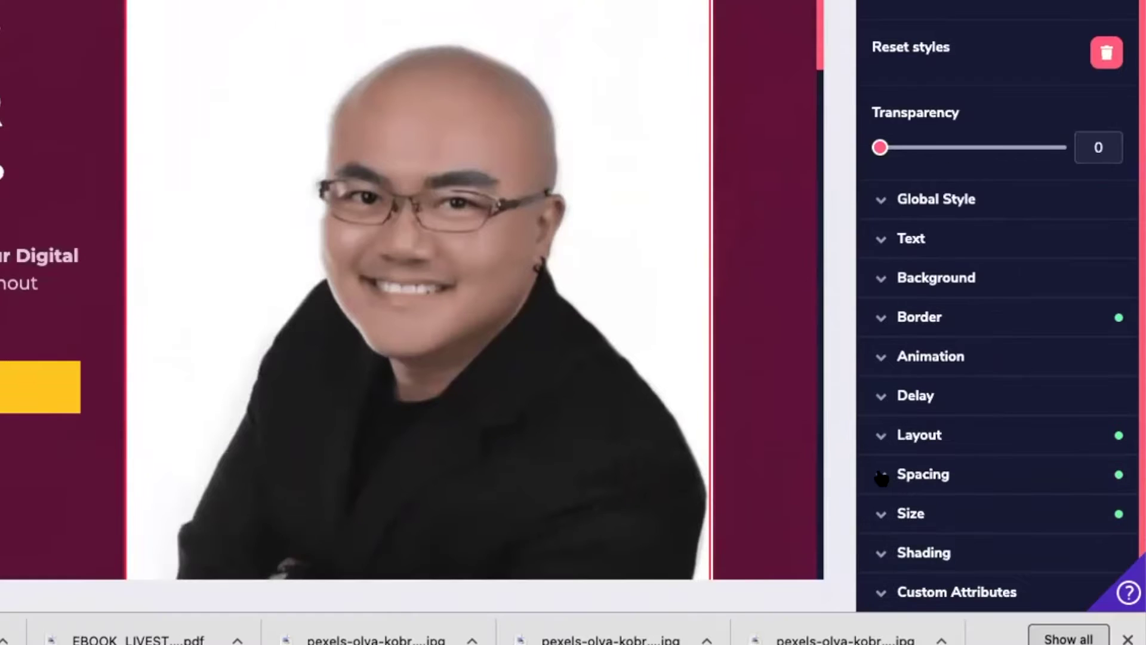
click(881, 582)
scroll(1002, 507, down, 3)
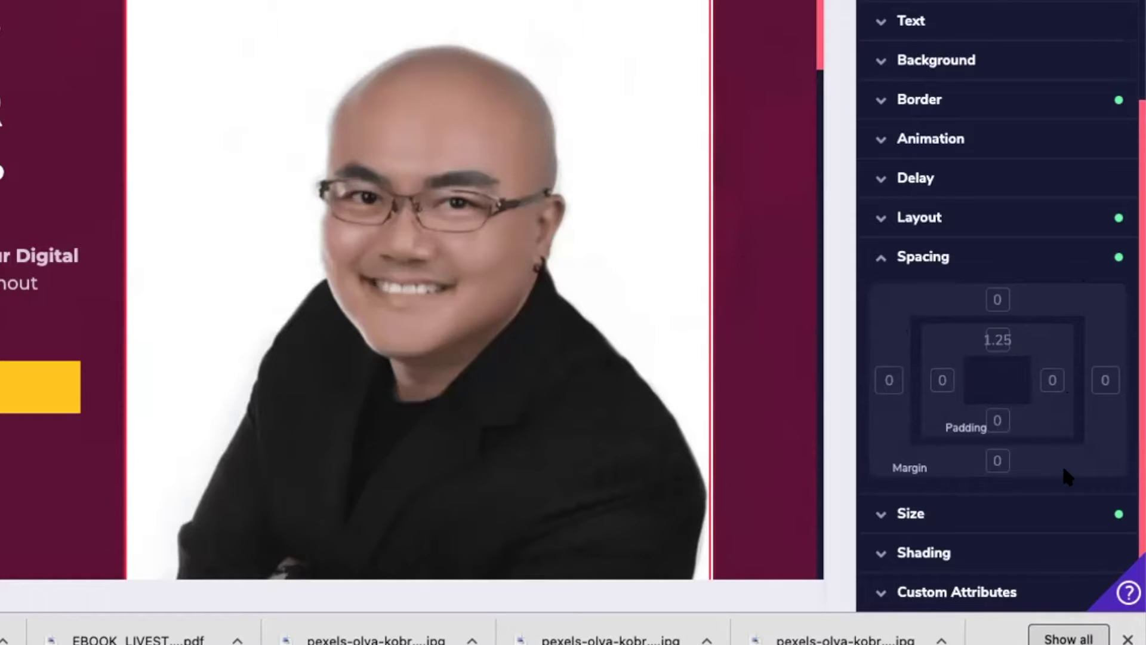
Step: Try several right-margin values on the host photo with the slider, leaving both side margins at 0
click(1105, 382)
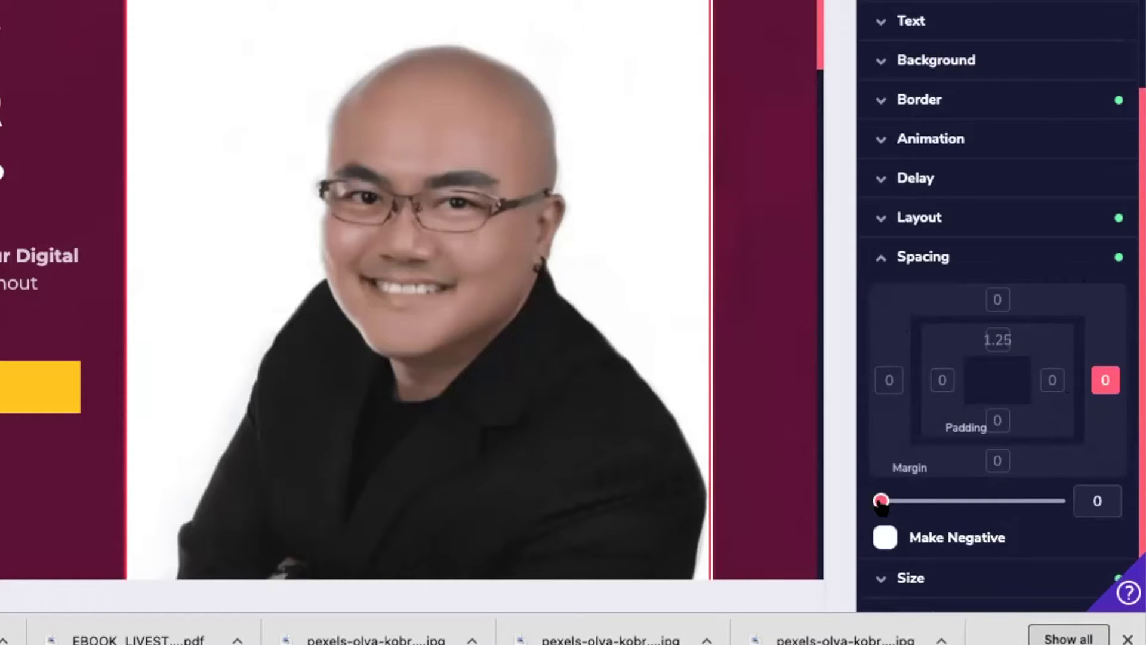
drag(881, 501, 864, 520)
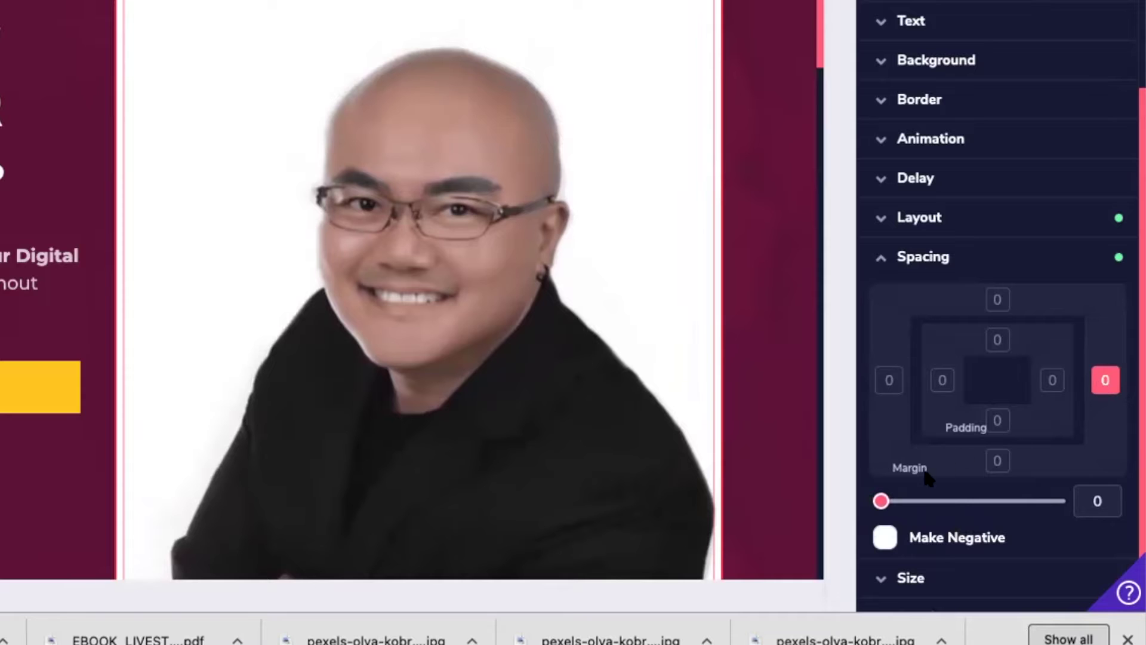
drag(881, 502, 970, 501)
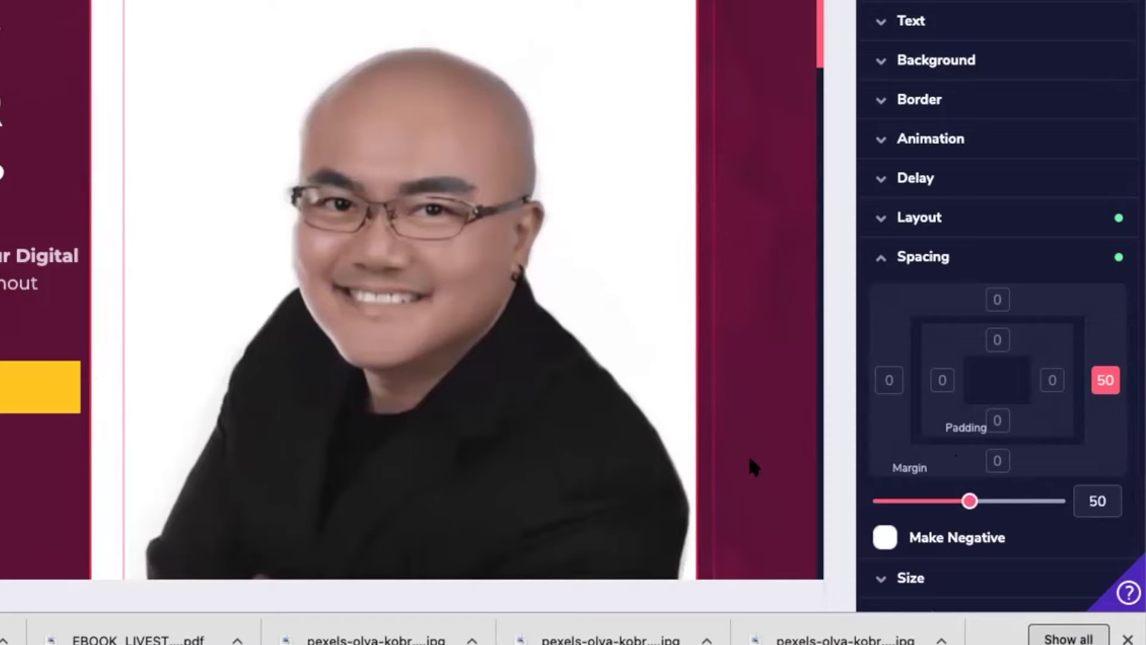
drag(969, 502, 871, 511)
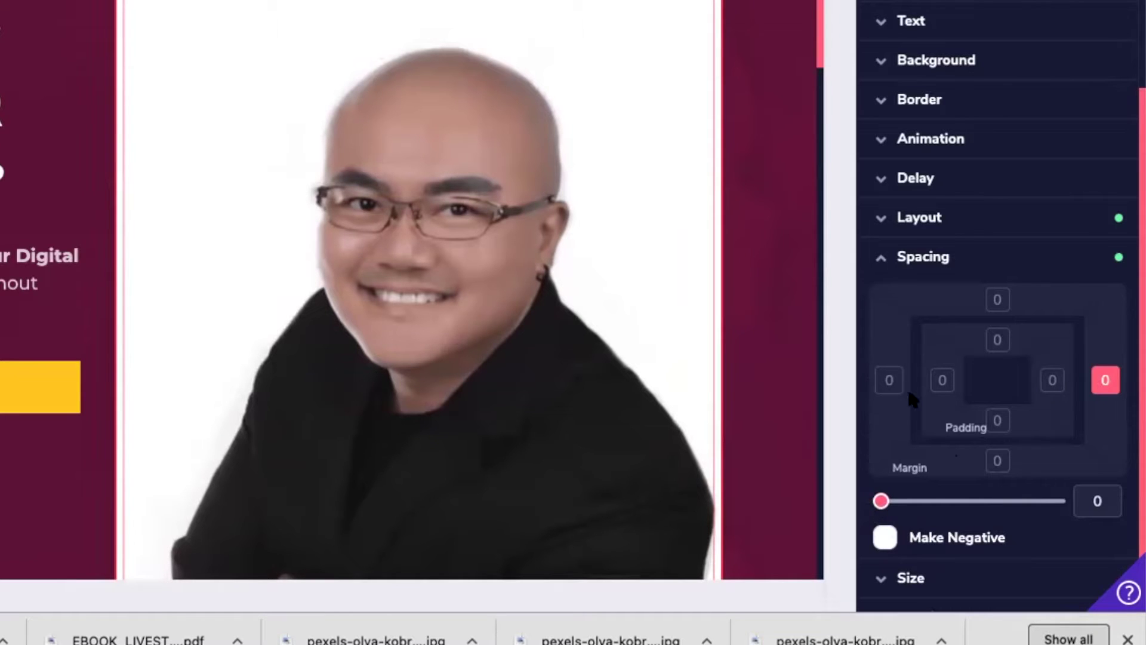
click(888, 385)
click(1106, 380)
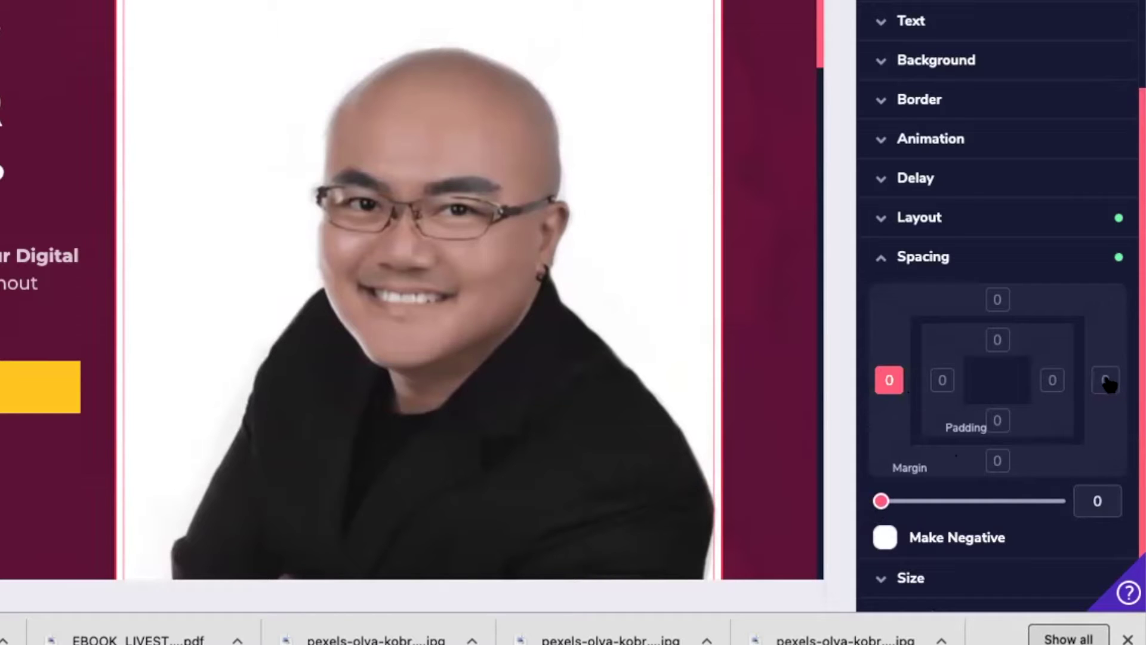
click(1107, 382)
Step: Set the host photo's left margin to 36 with the margin slider
click(1108, 383)
drag(880, 501, 864, 511)
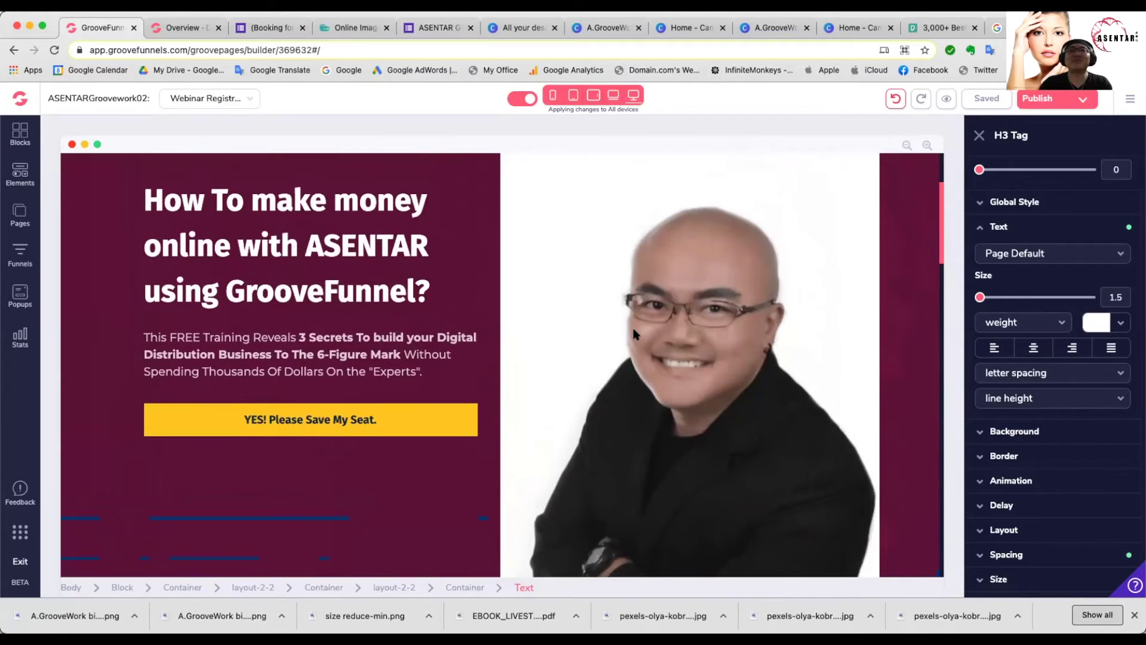
Step: Change the webinar date in the blue info bar from '15th, 2021' to '16th, 2021'
scroll(669, 336, down, 3)
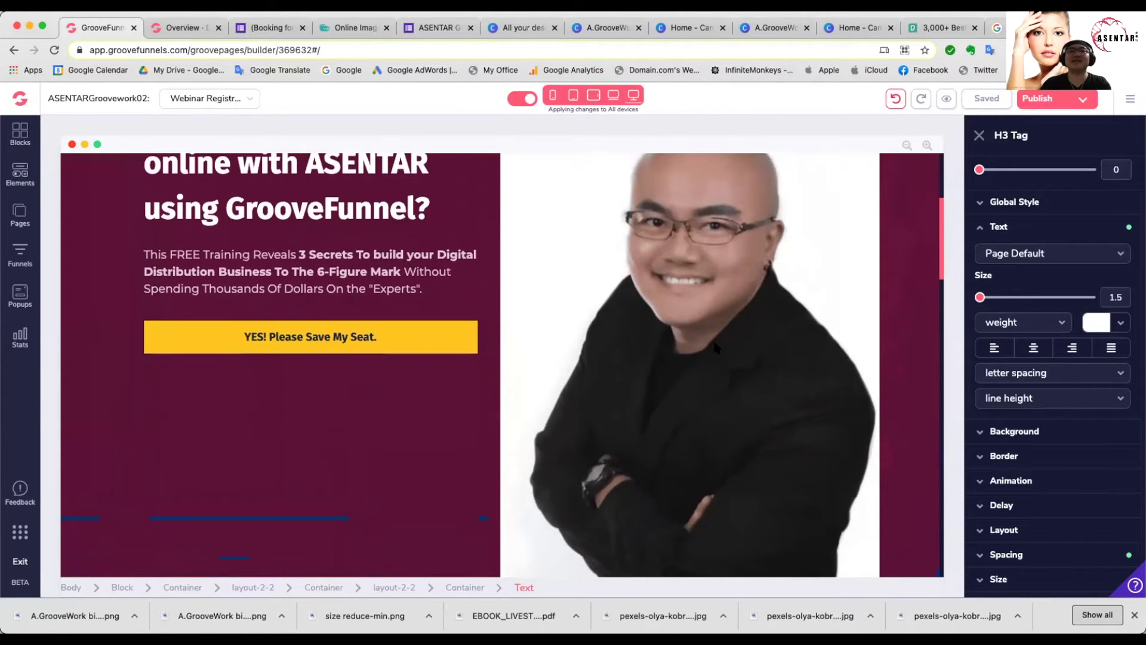
scroll(712, 338, down, 2)
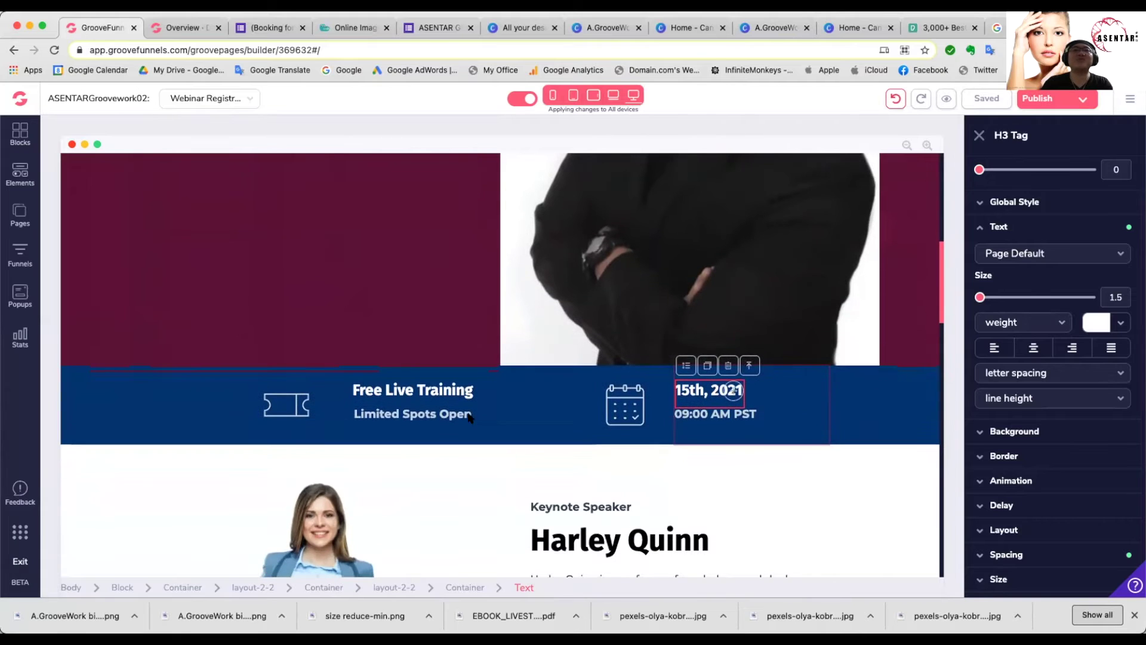
click(426, 399)
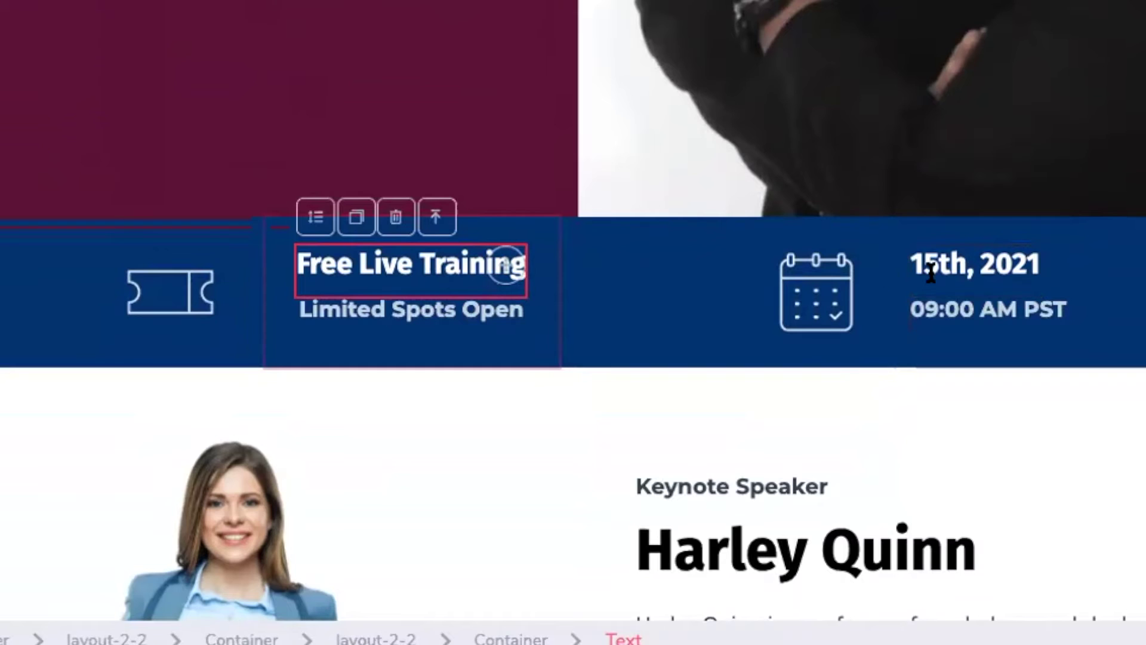
click(1024, 265)
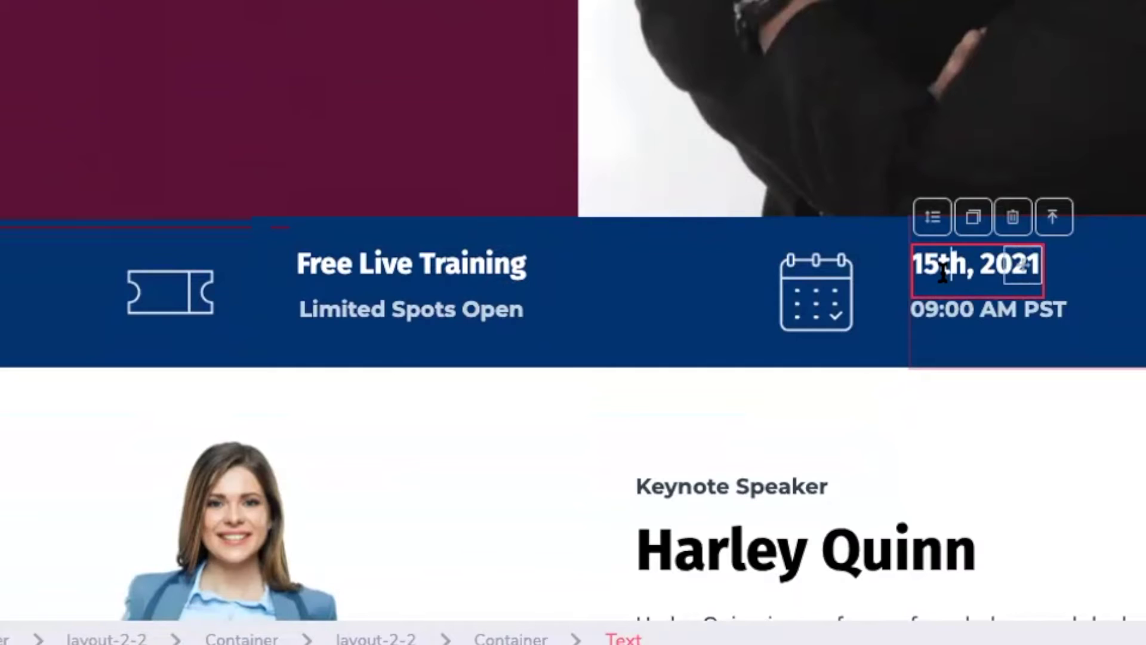
click(941, 263)
key(BackSpace)
key(BackSpace)
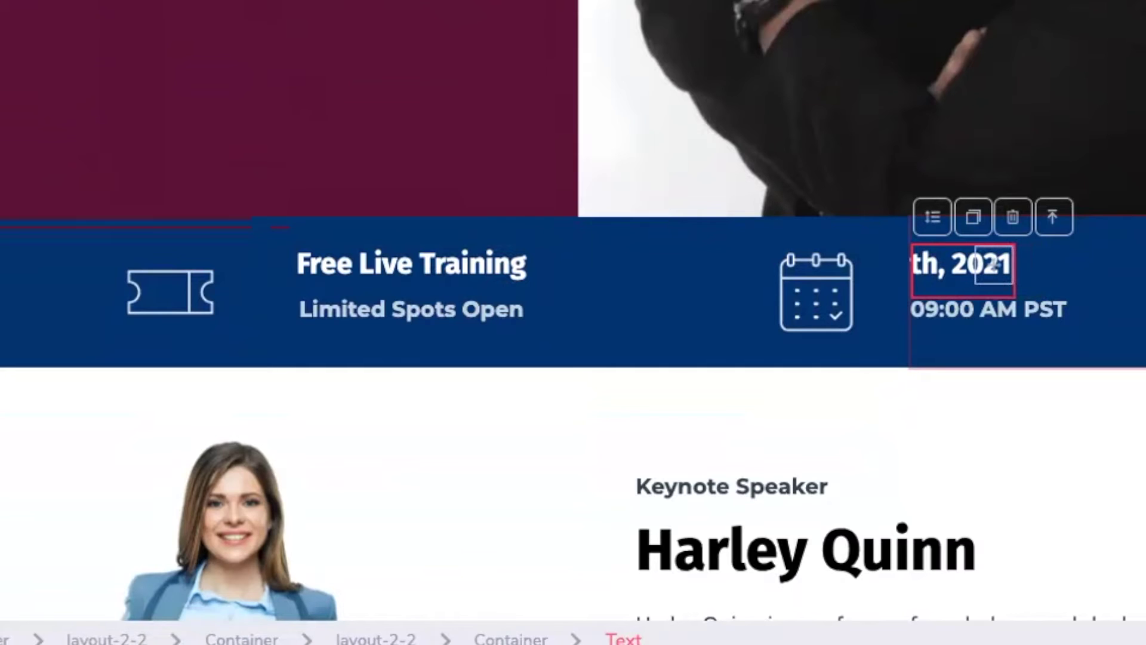
text(16)
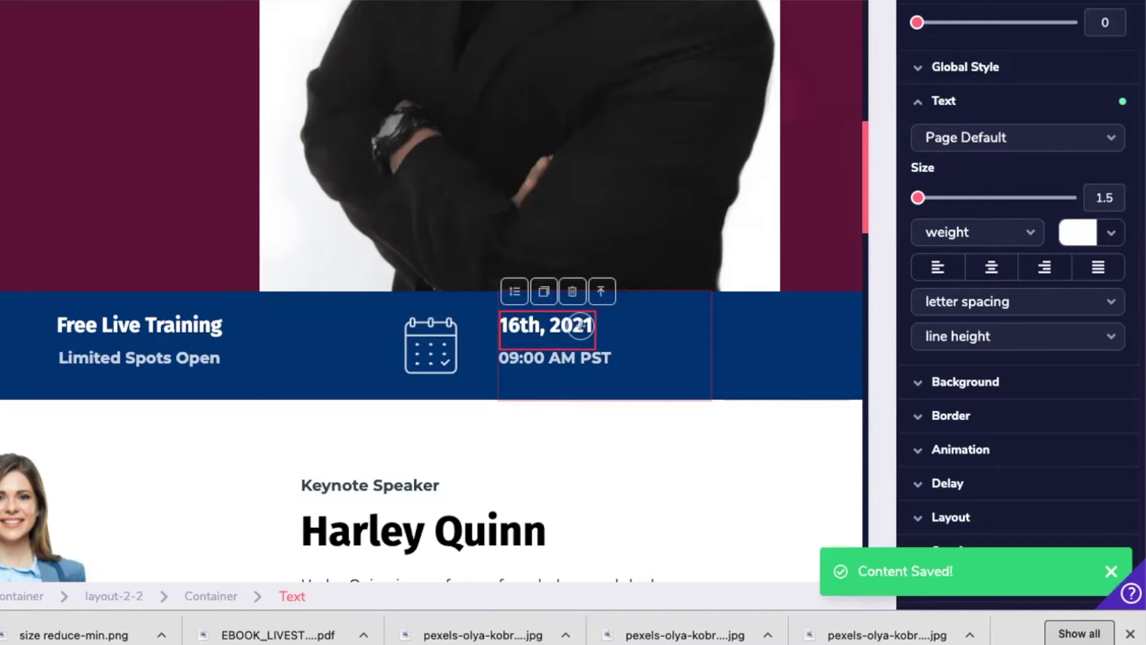
scroll(981, 149, down, 1)
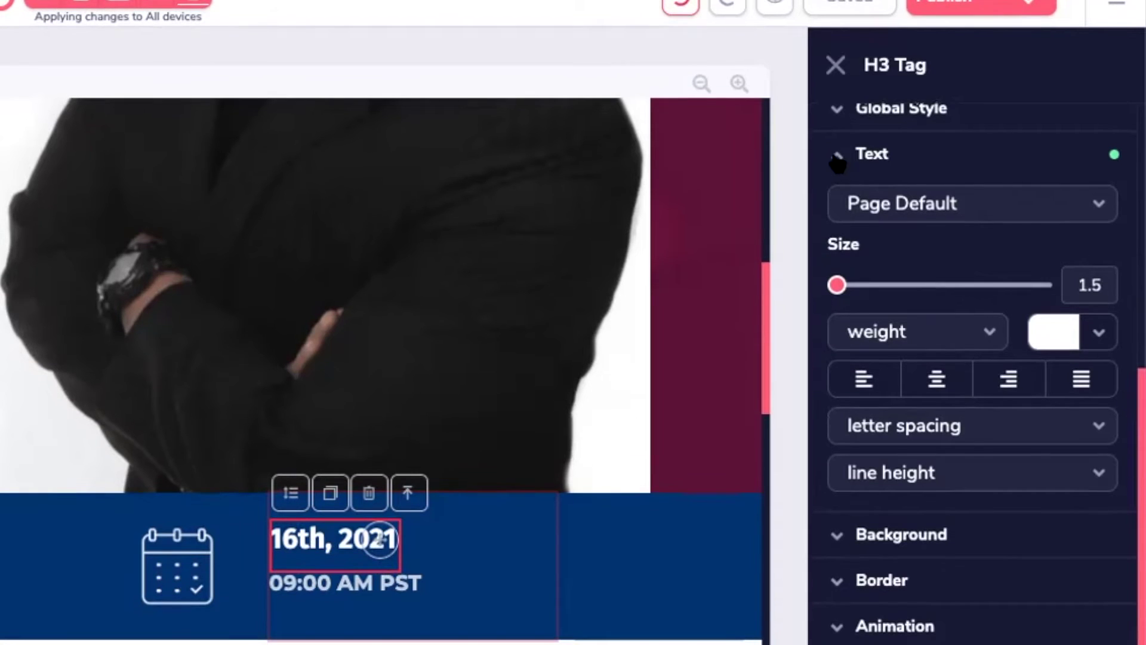
click(836, 154)
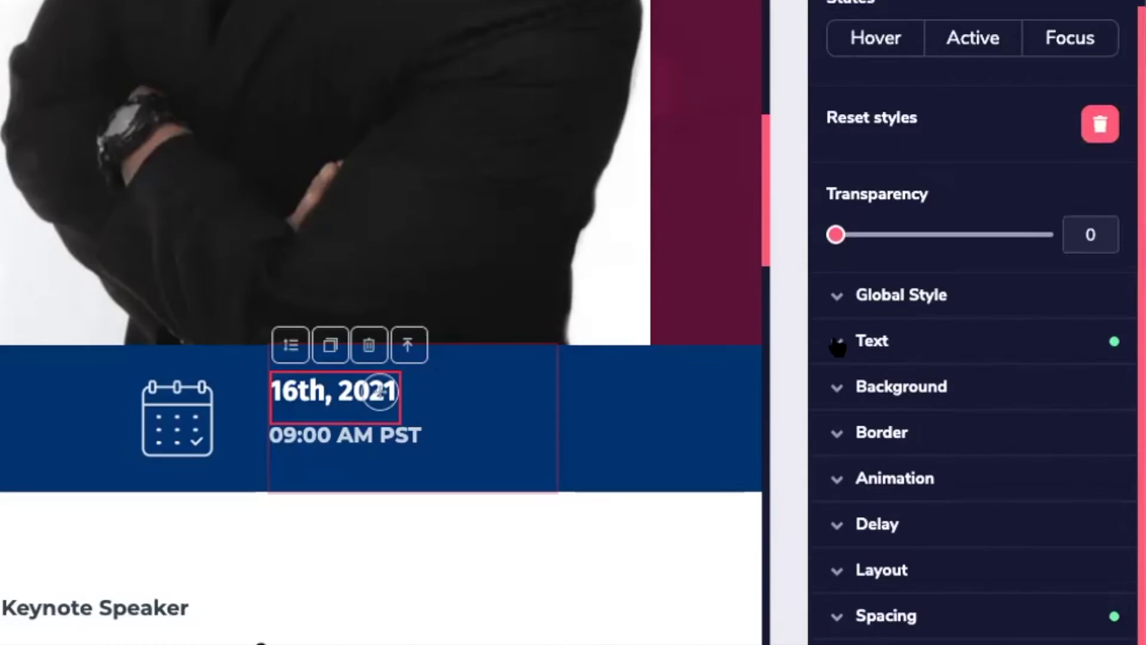
click(838, 344)
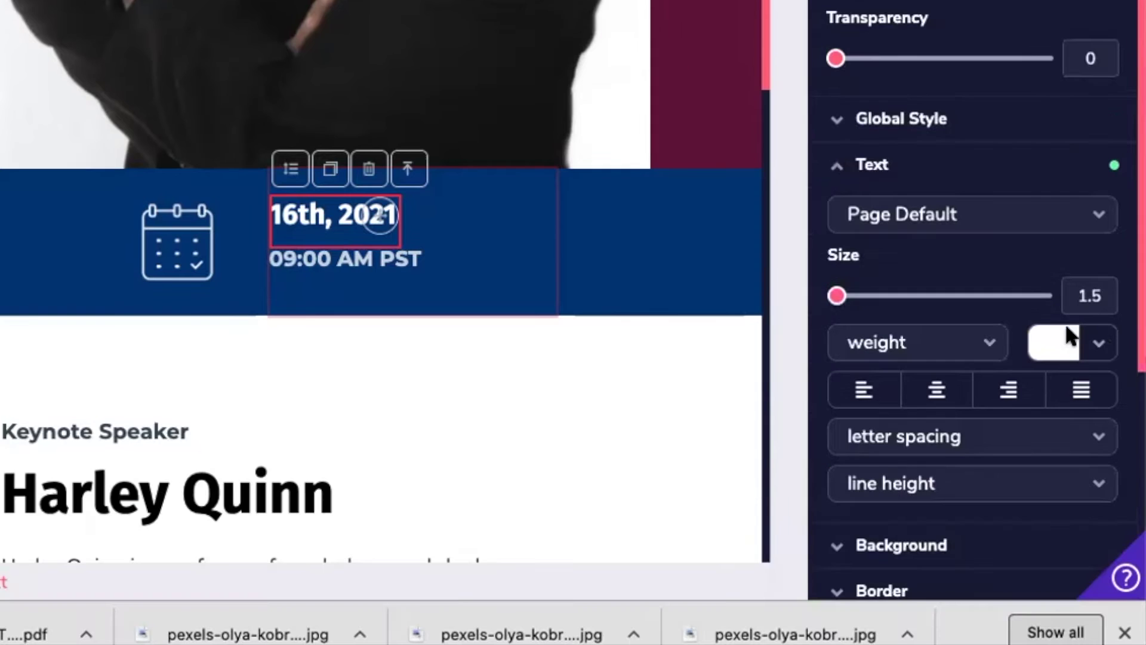
click(1100, 343)
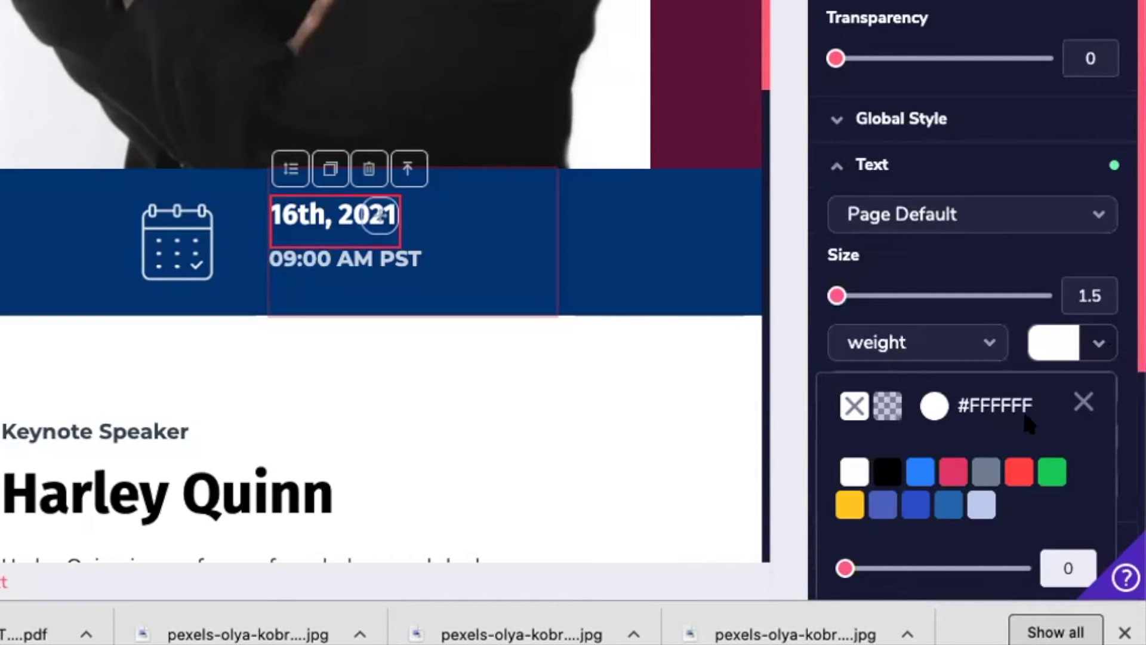
click(850, 513)
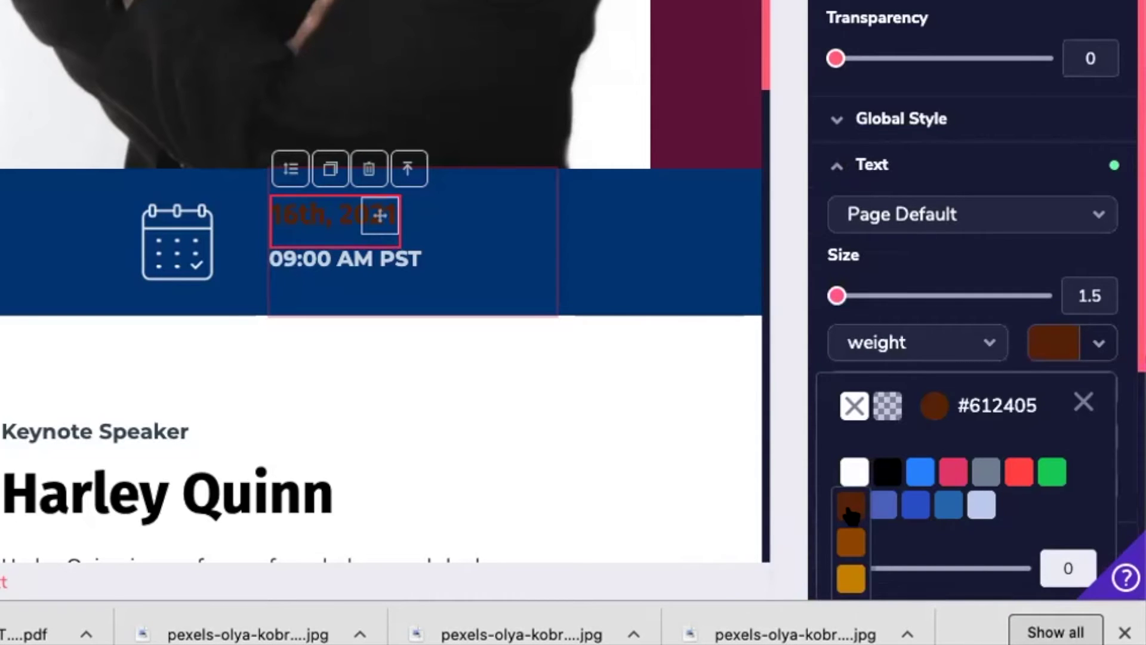
scroll(851, 512, down, 3)
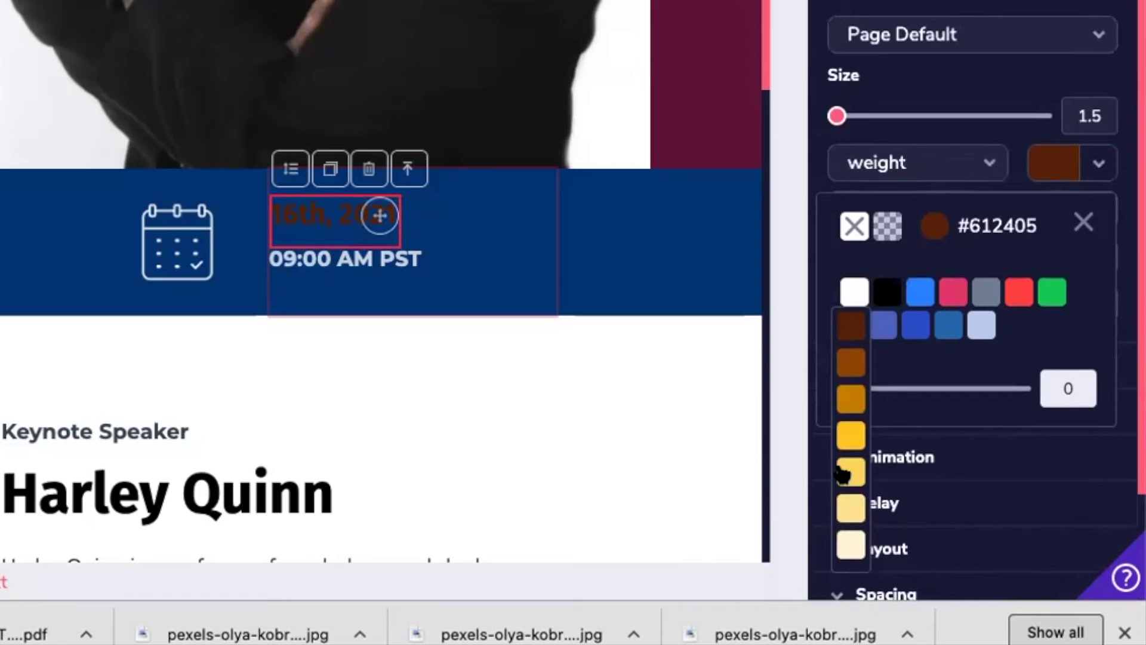
click(844, 474)
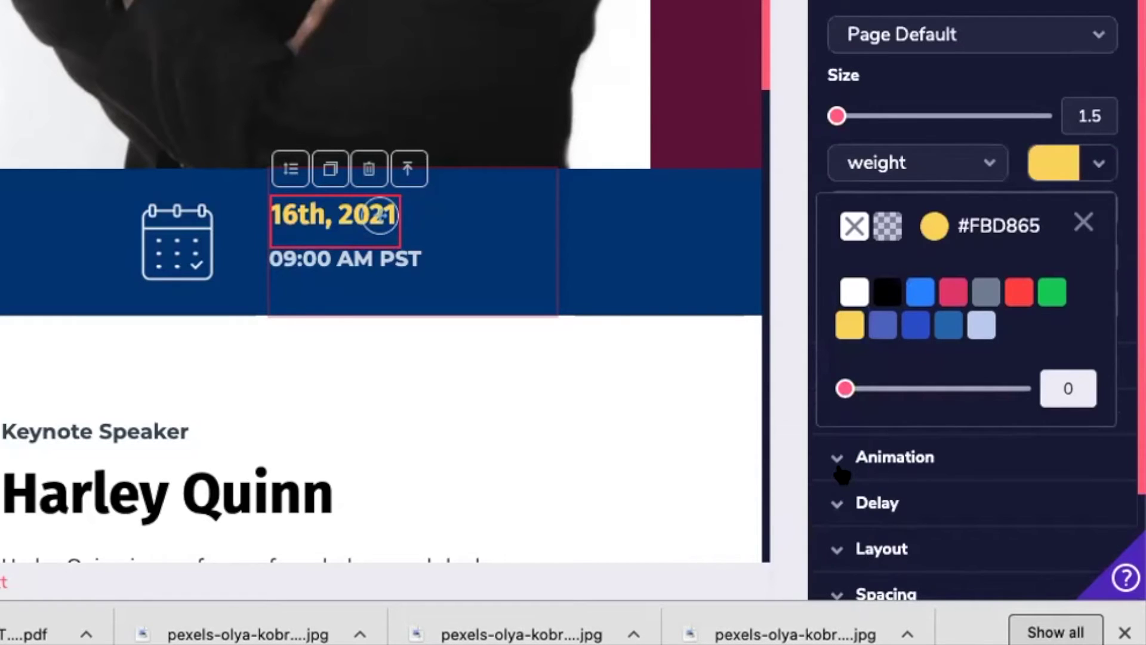
click(853, 293)
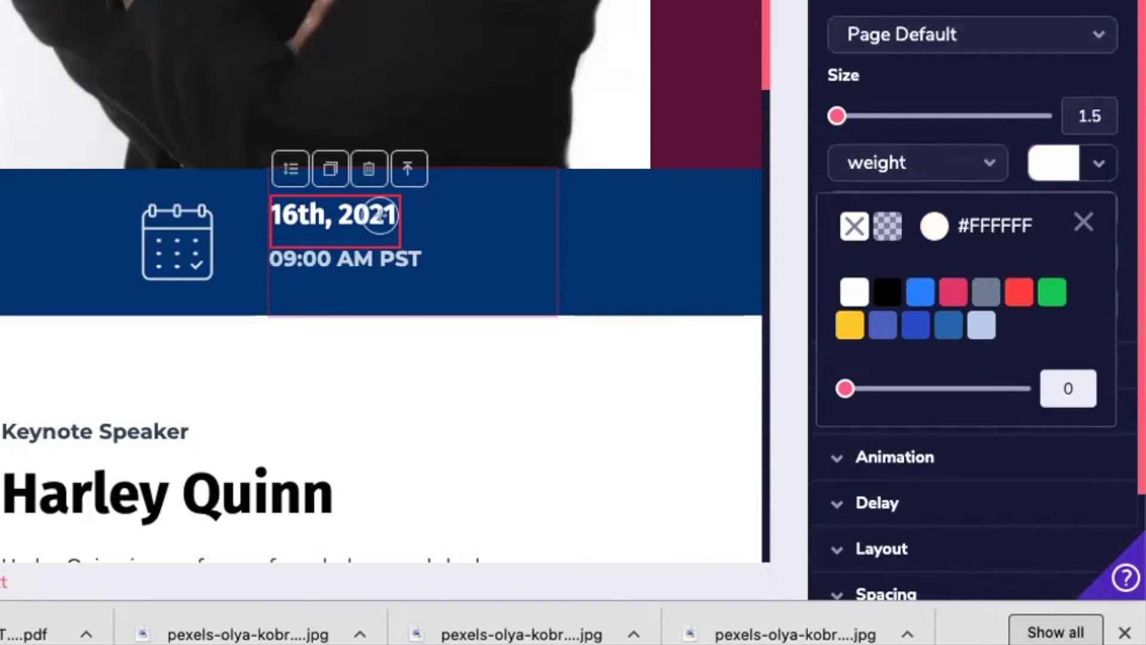
click(1097, 165)
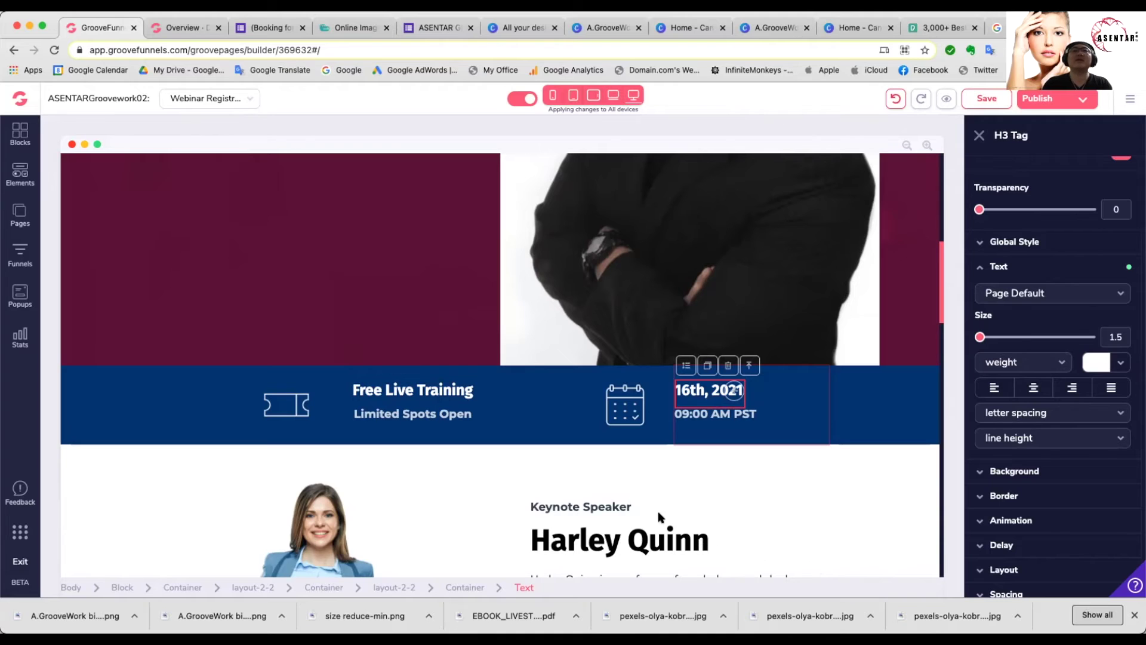
Step: Bring the speaker section into view and select the Keynote Speaker heading
scroll(697, 474, down, 5)
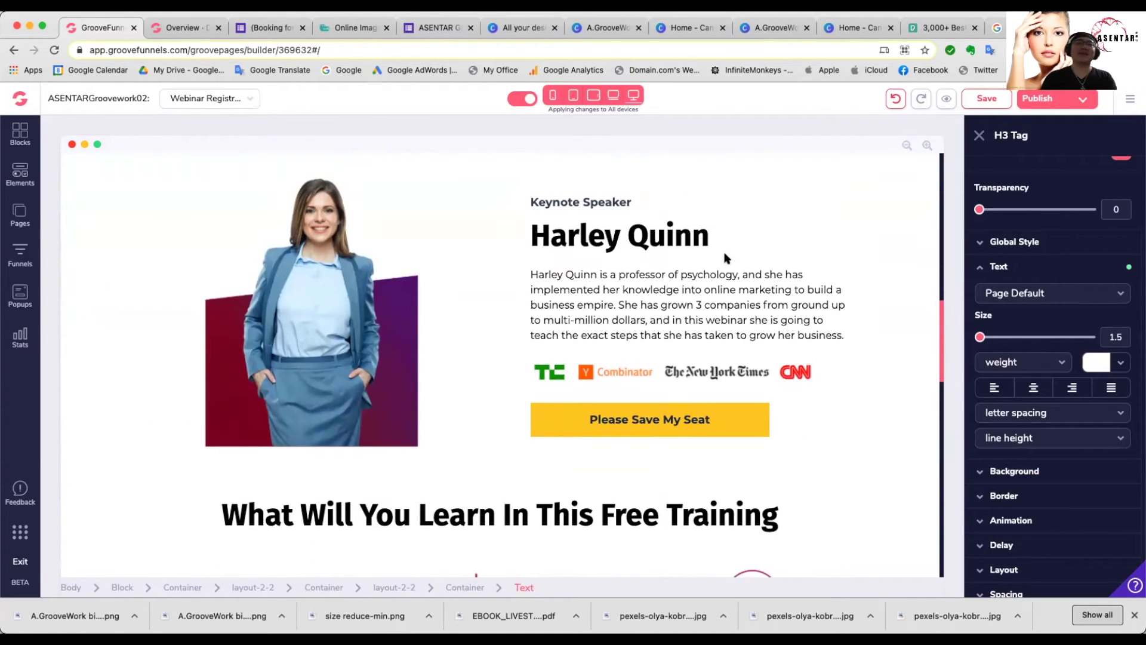
click(594, 197)
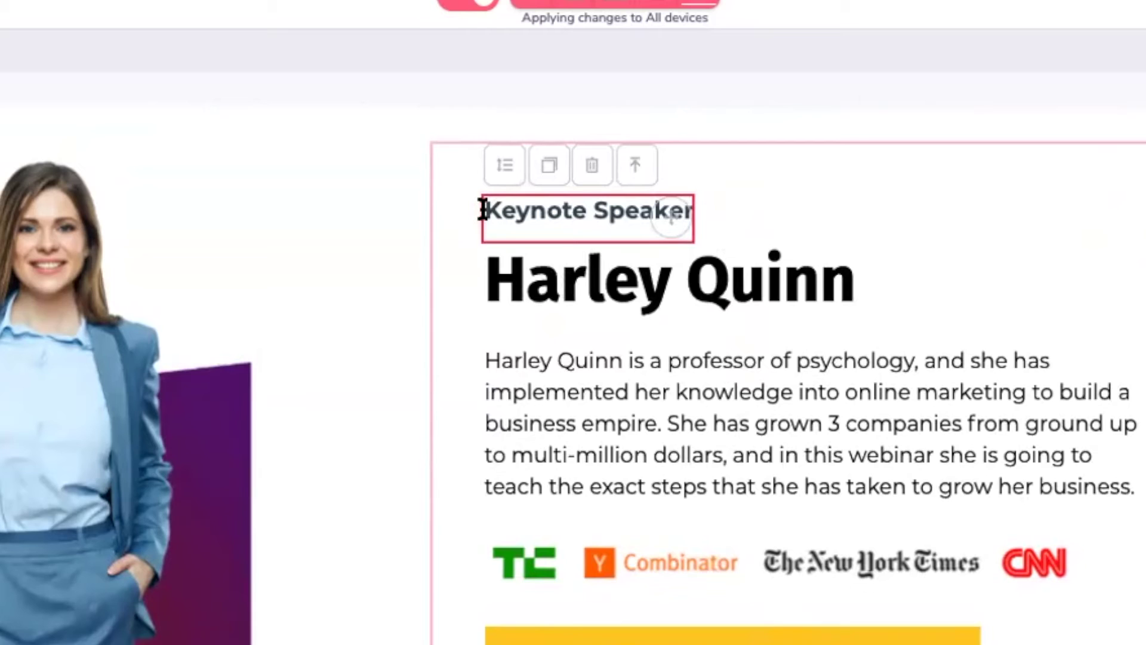
click(594, 247)
click(531, 291)
click(481, 290)
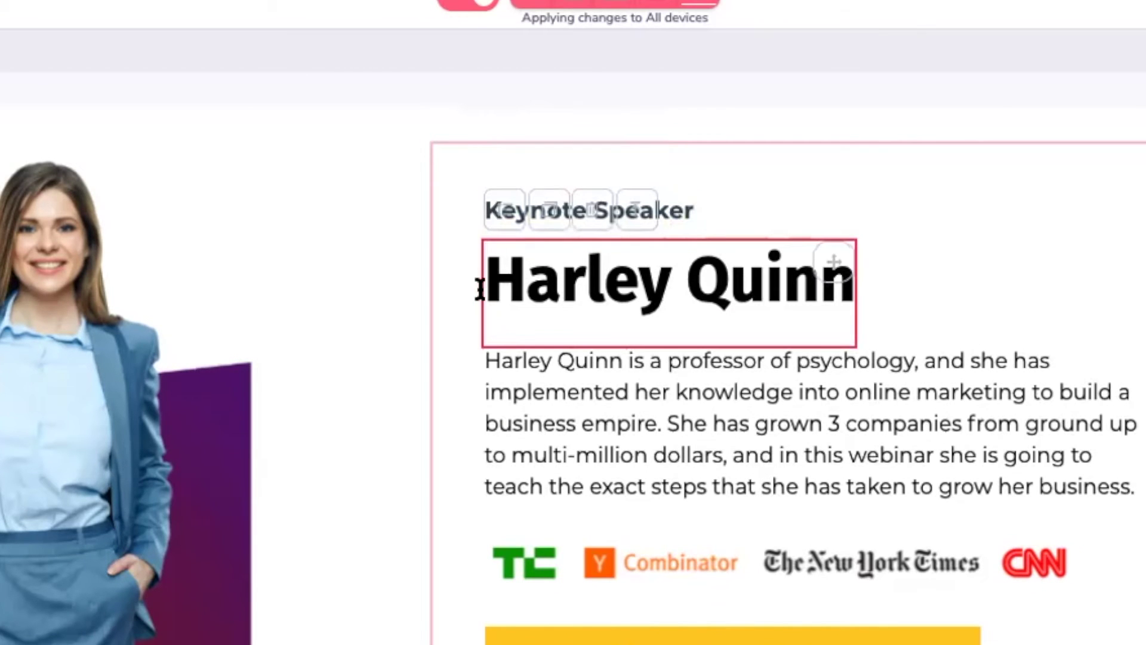
drag(481, 289, 806, 325)
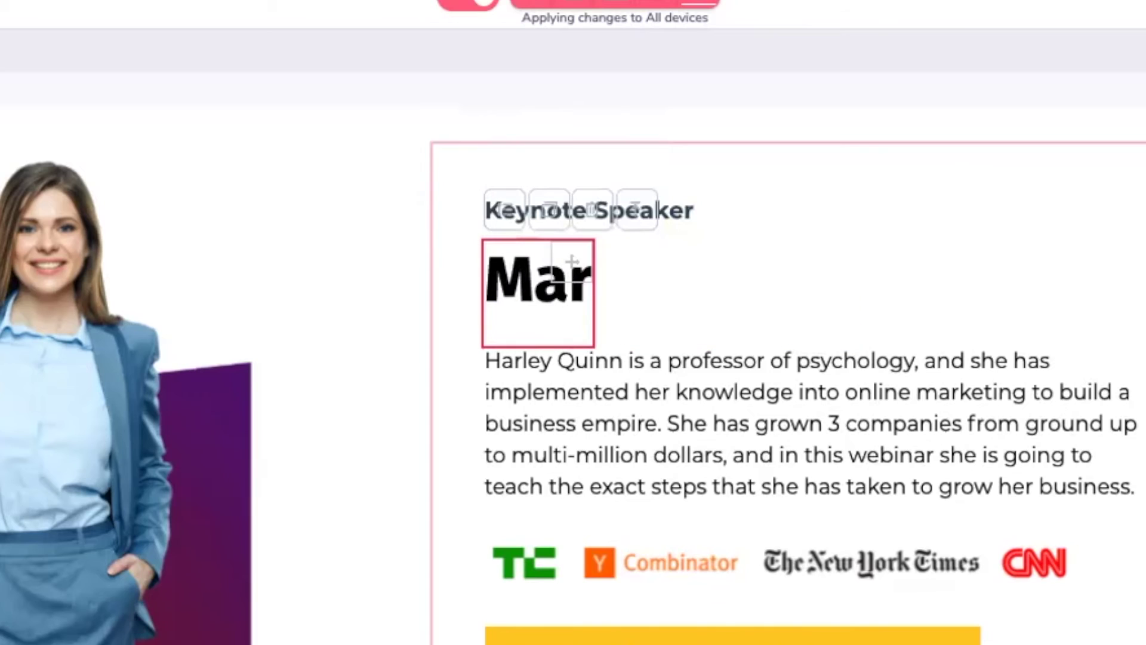
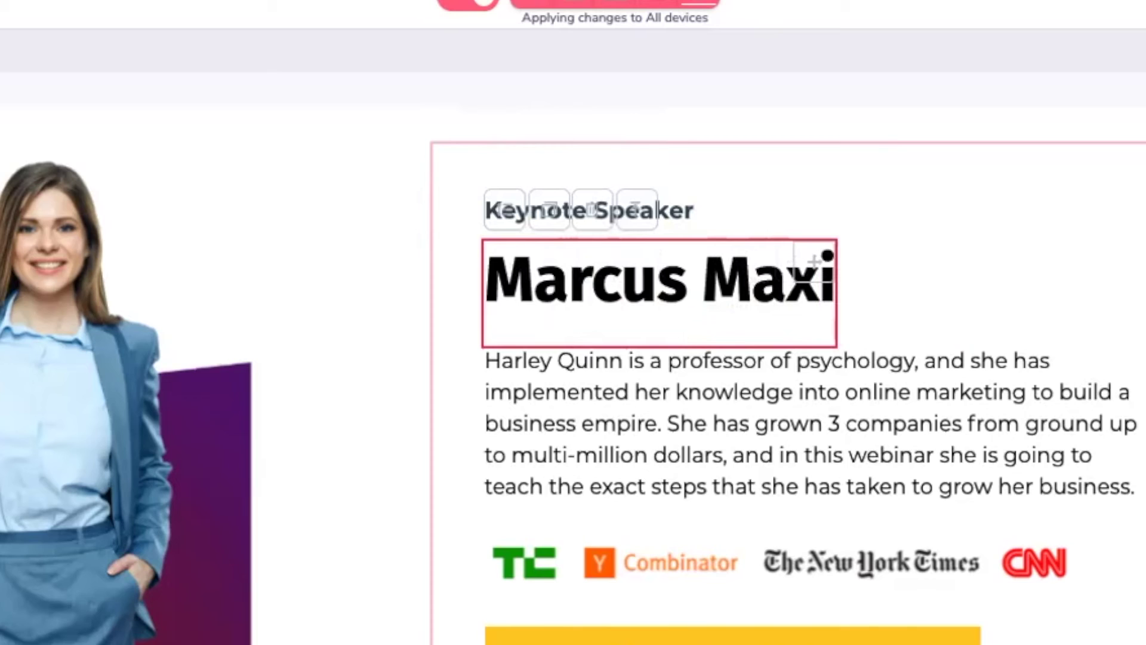
click(905, 413)
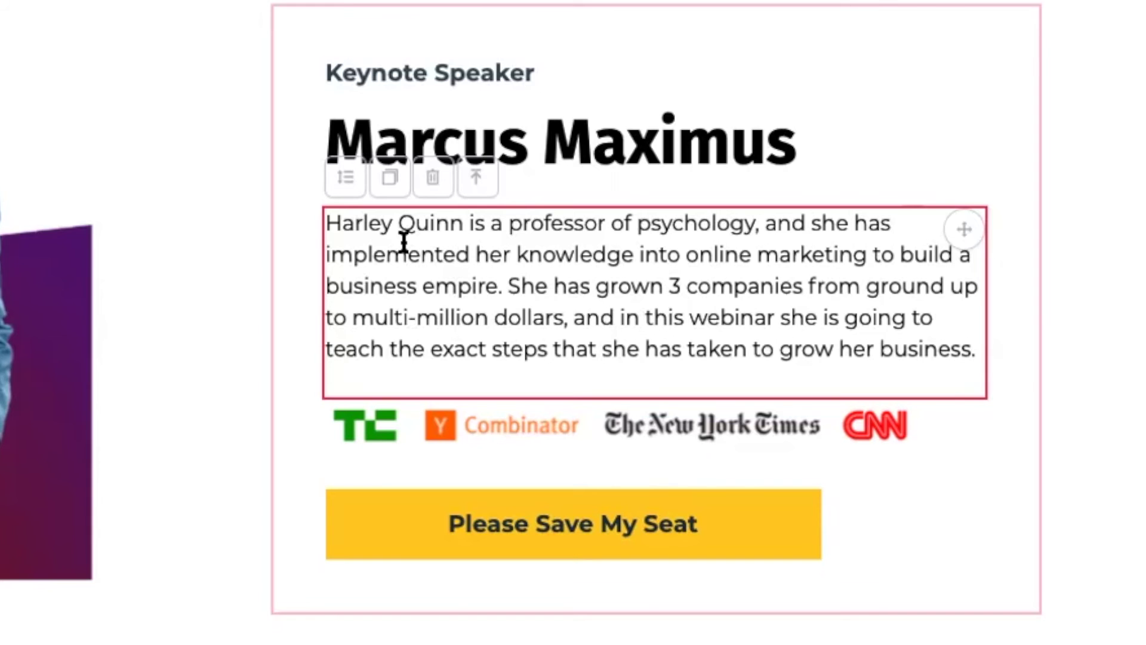
drag(323, 222, 974, 348)
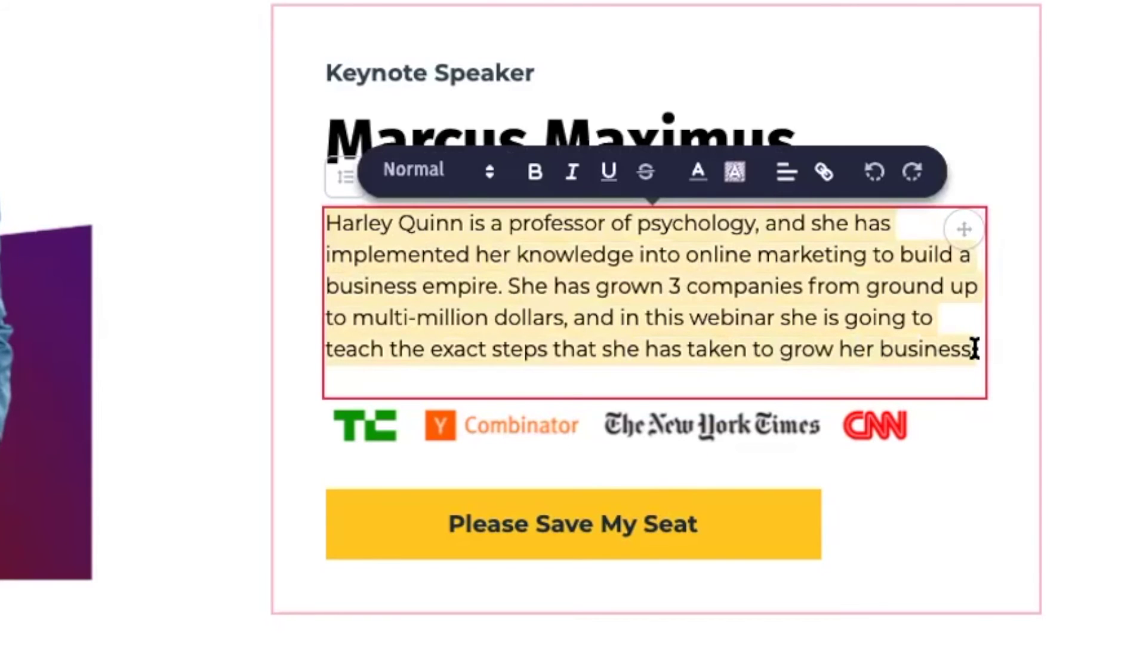
Step: Paste the new John Maxwell Certified Coach bio over the old speaker paragraph
text(As a John Maxwell Certified Coach, Teacher and Speaker together with Robert Kiyosaki’s financial literacy , Marcus is armed with 29 years of networking and people development industry experience, he can offer you workshops, seminars, and coaching, aiding your personal and professional growth through study and practical application of John’s proven leadership methods. Working together on the world’s No 1 Digital Funnel Building platform, He will move you and your team or organisation in the desired direction providing maximum leverage to reach your goal building your first 6 figure online income with Digital Distribution Business.)
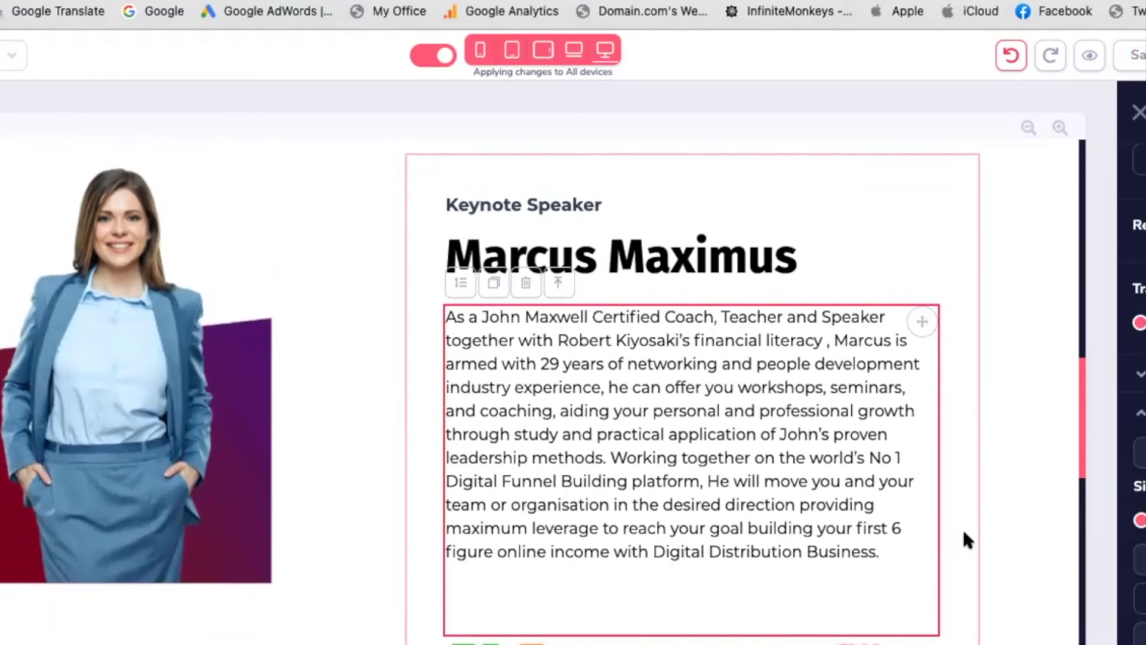
scroll(964, 532, down, 3)
click(834, 350)
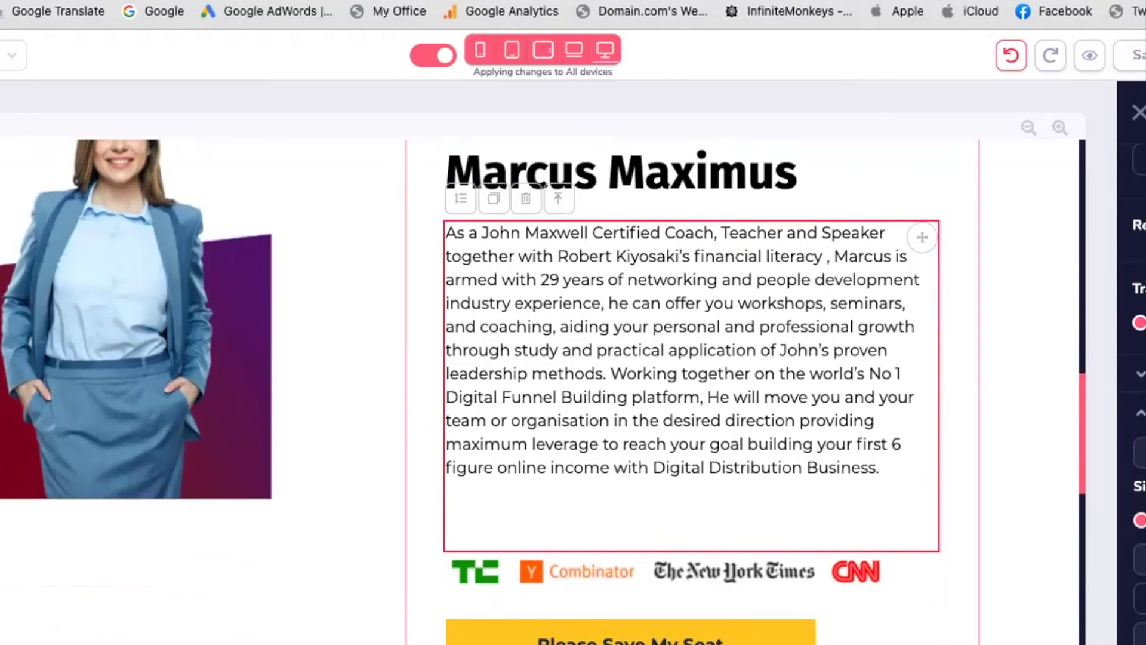
click(503, 279)
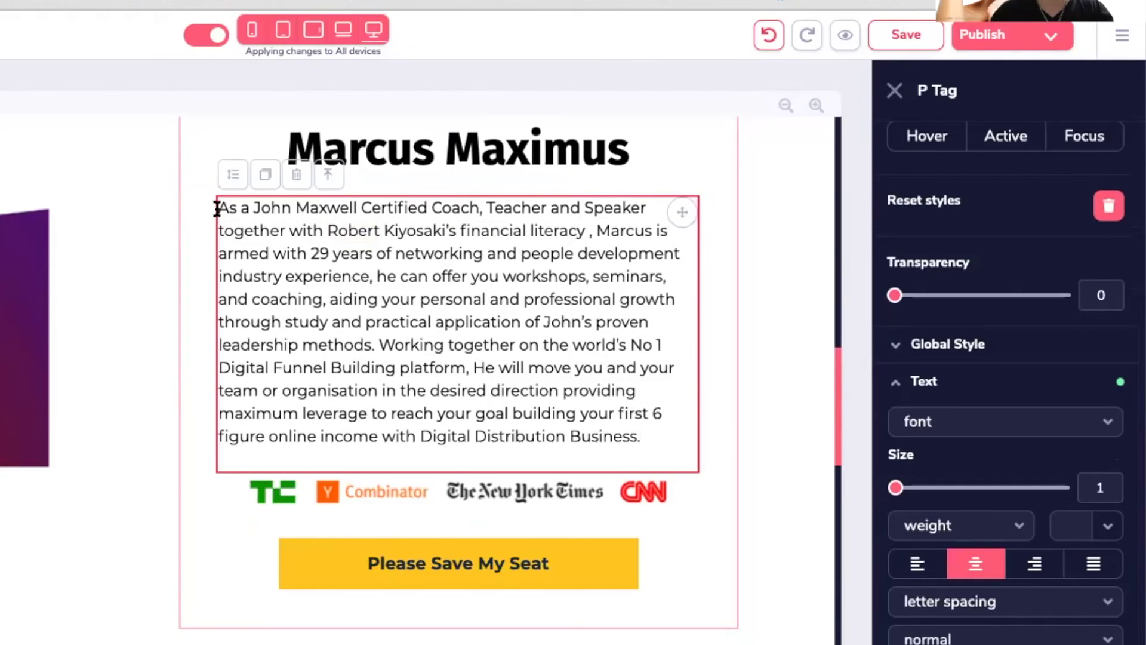
drag(217, 208, 695, 439)
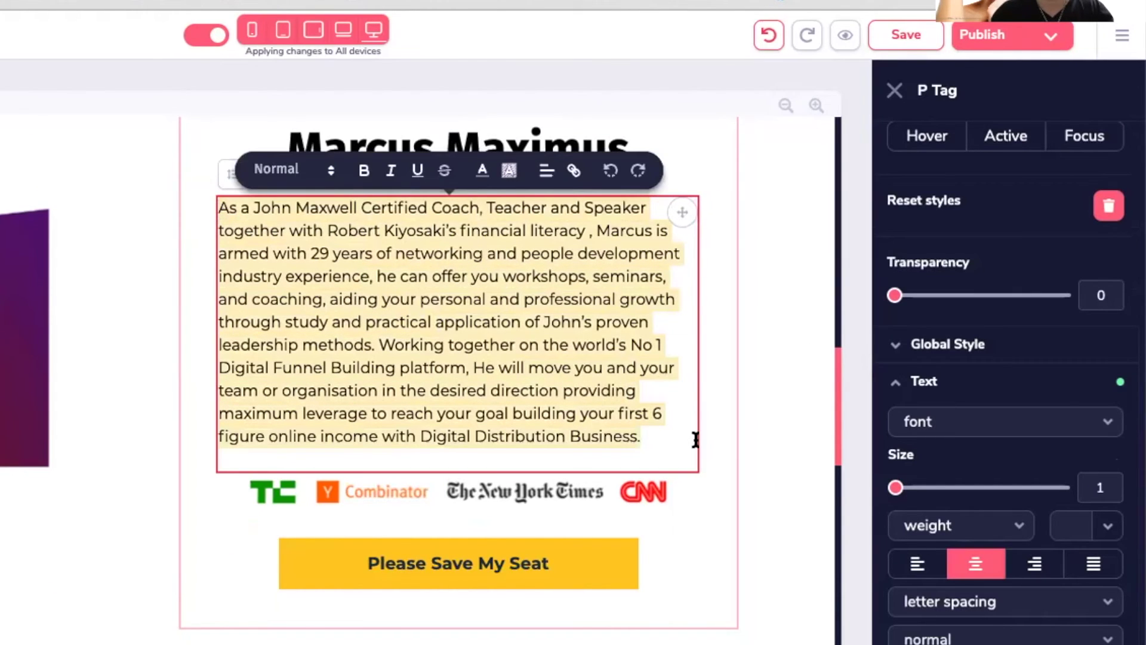
click(545, 174)
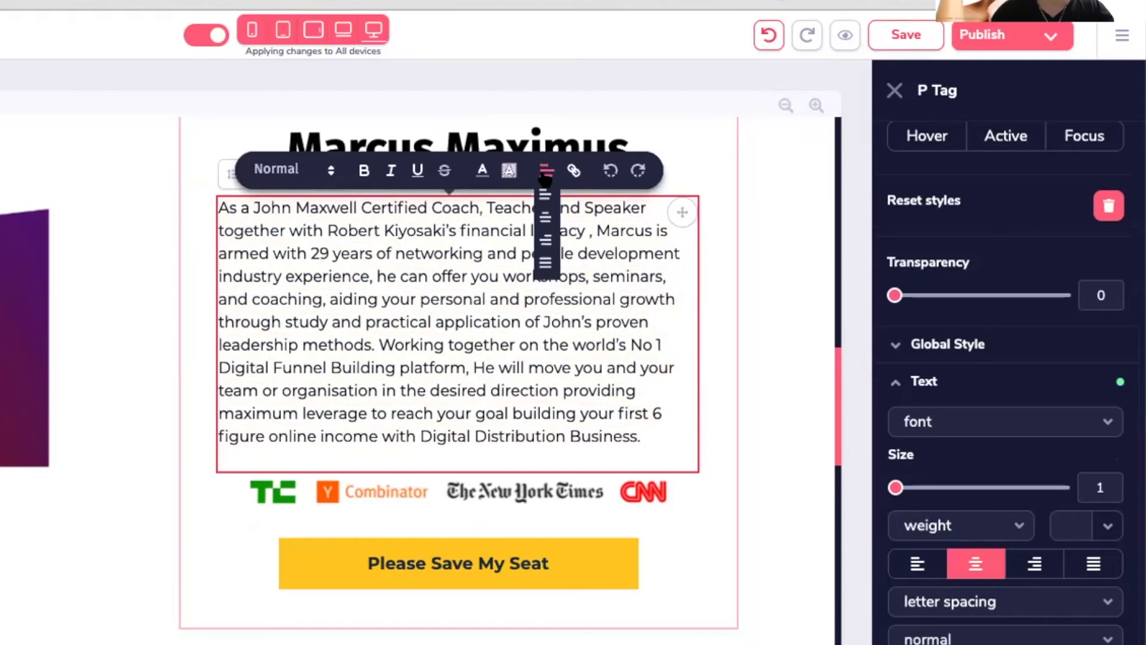
click(545, 264)
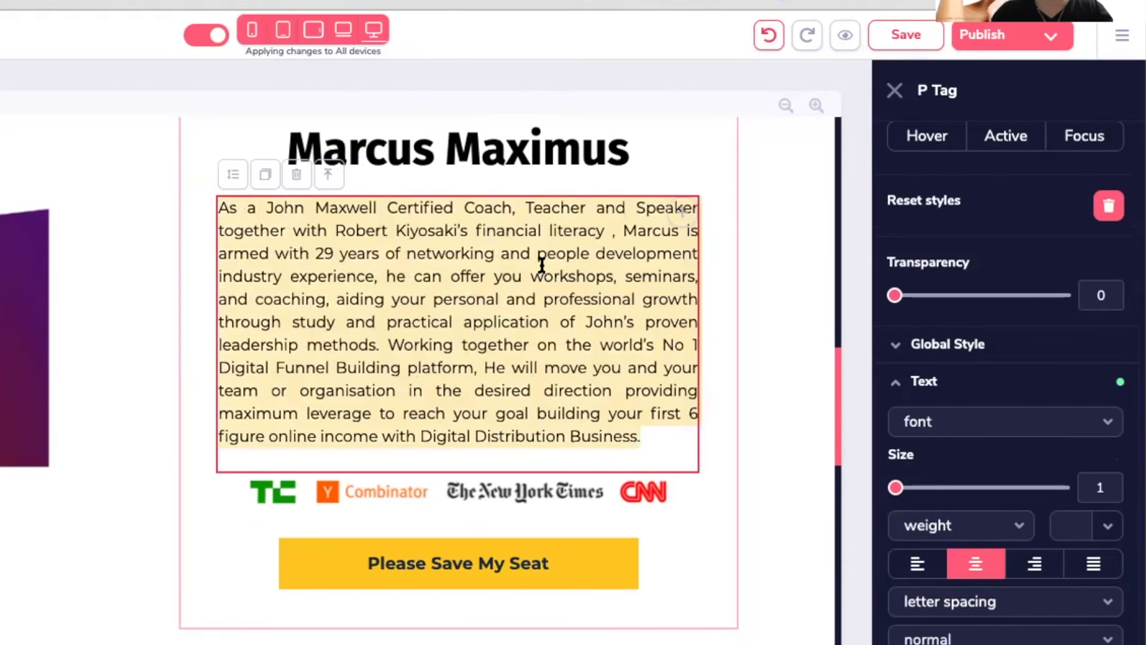
click(672, 556)
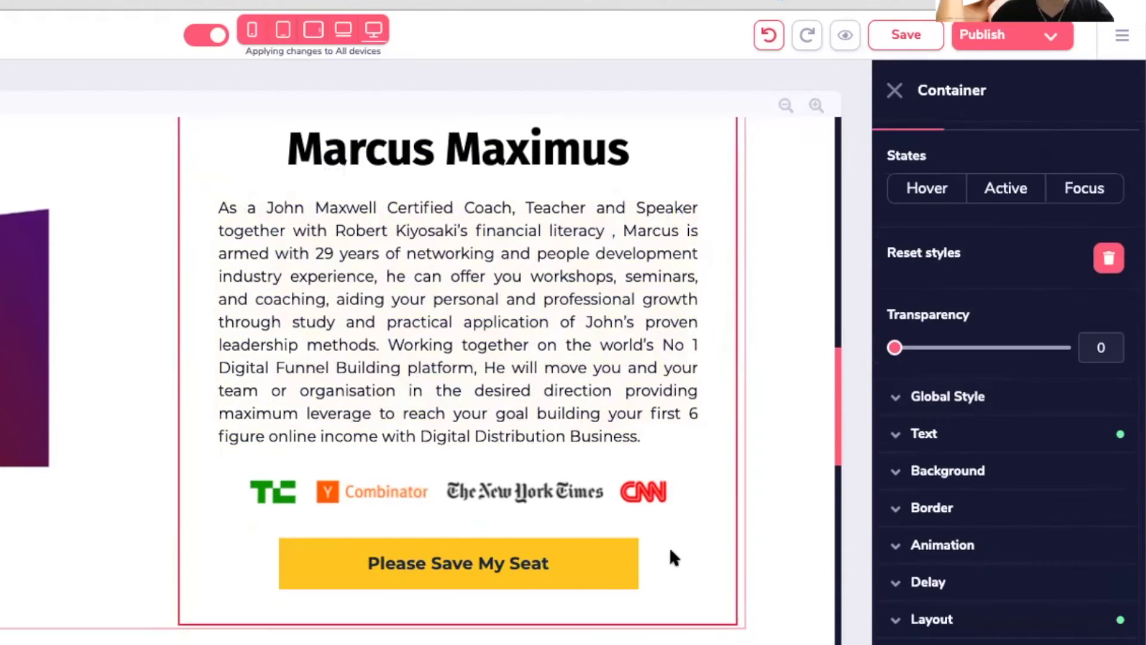
click(896, 39)
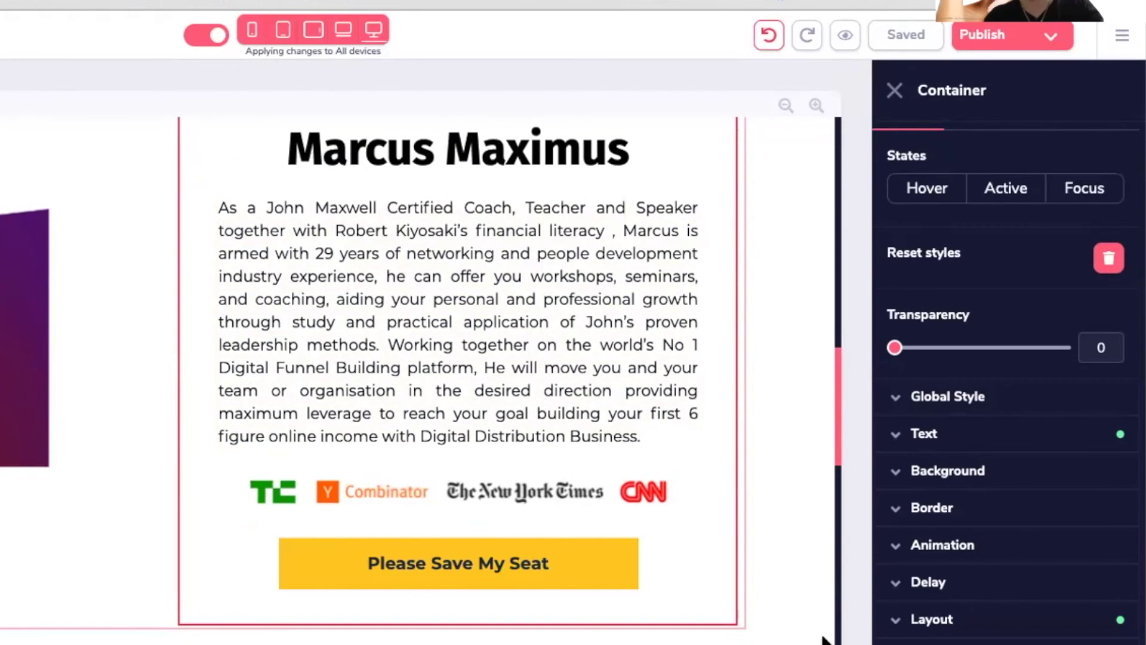
Step: Select the woman's placeholder photo beside the speaker bio
scroll(625, 483, down, 2)
scroll(625, 484, up, 4)
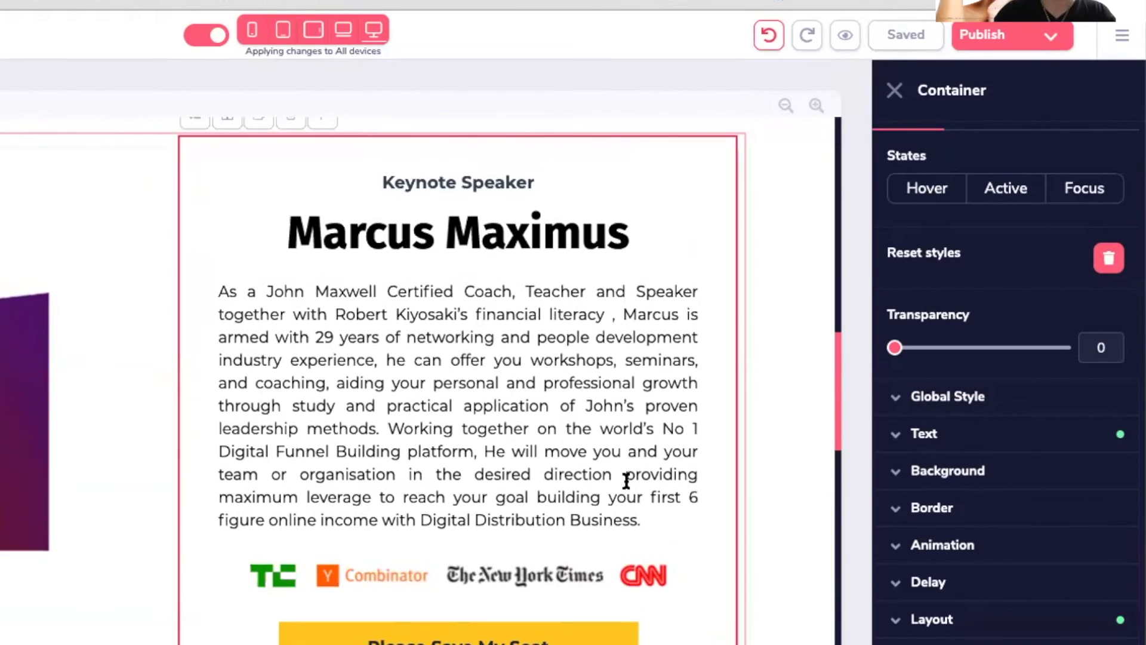
scroll(502, 453, down, 2)
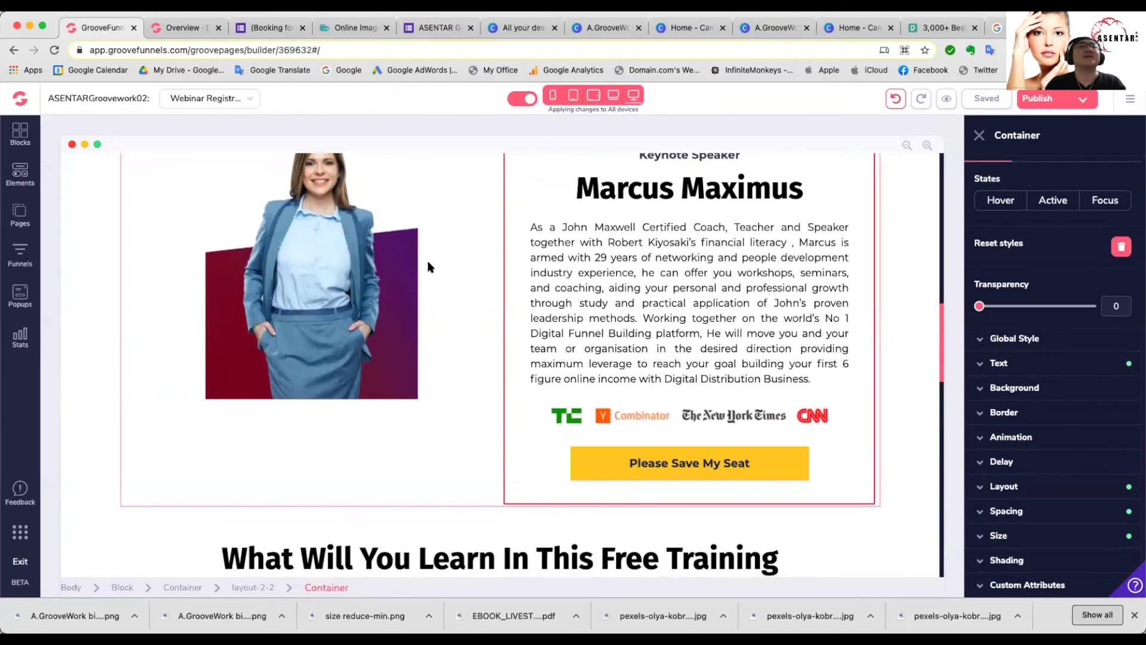
scroll(296, 291, up, 2)
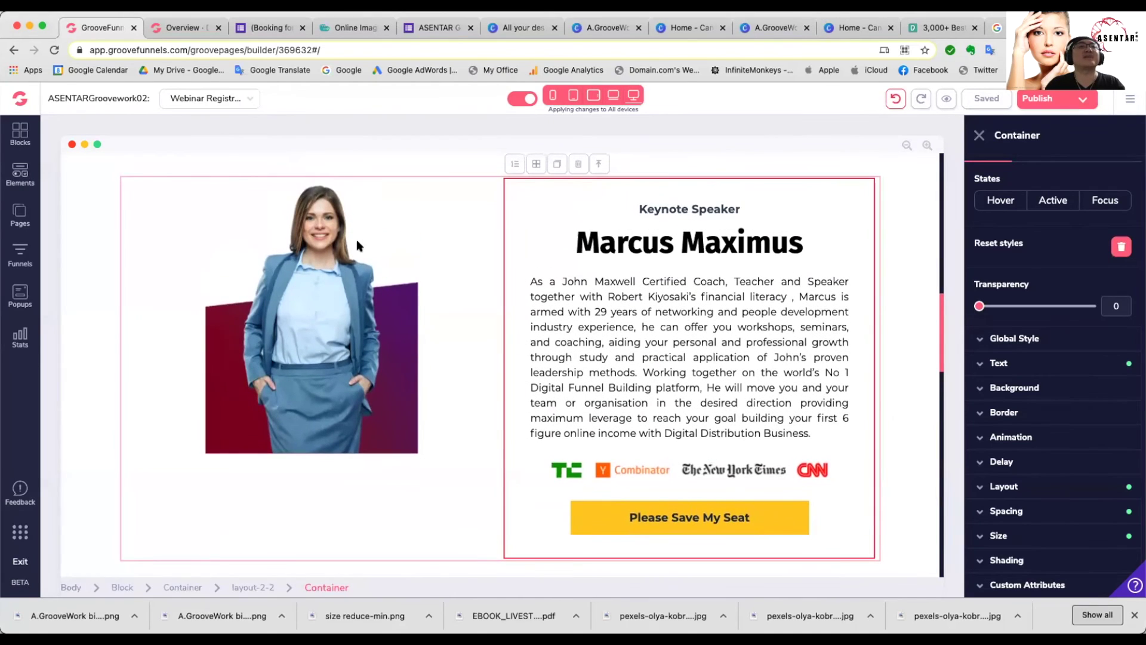
scroll(367, 376, down, 1)
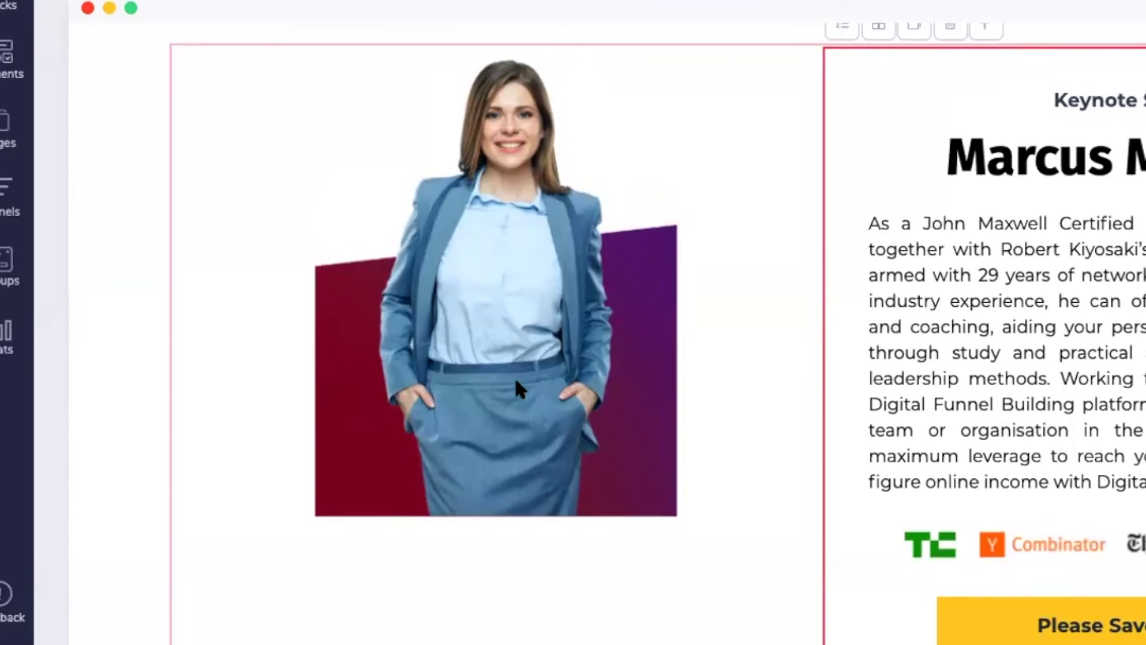
click(514, 375)
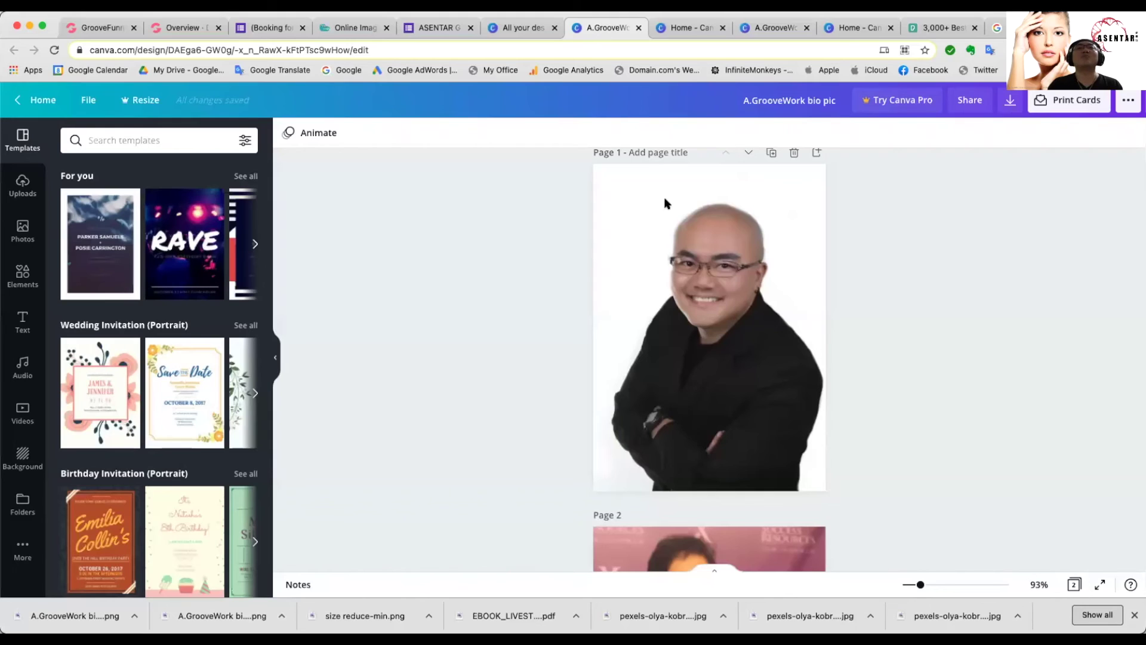
Step: Bring Page 2 of the bio-pic design into view and select its John Maxwell Team photo
scroll(721, 330, down, 1)
scroll(721, 330, down, 5)
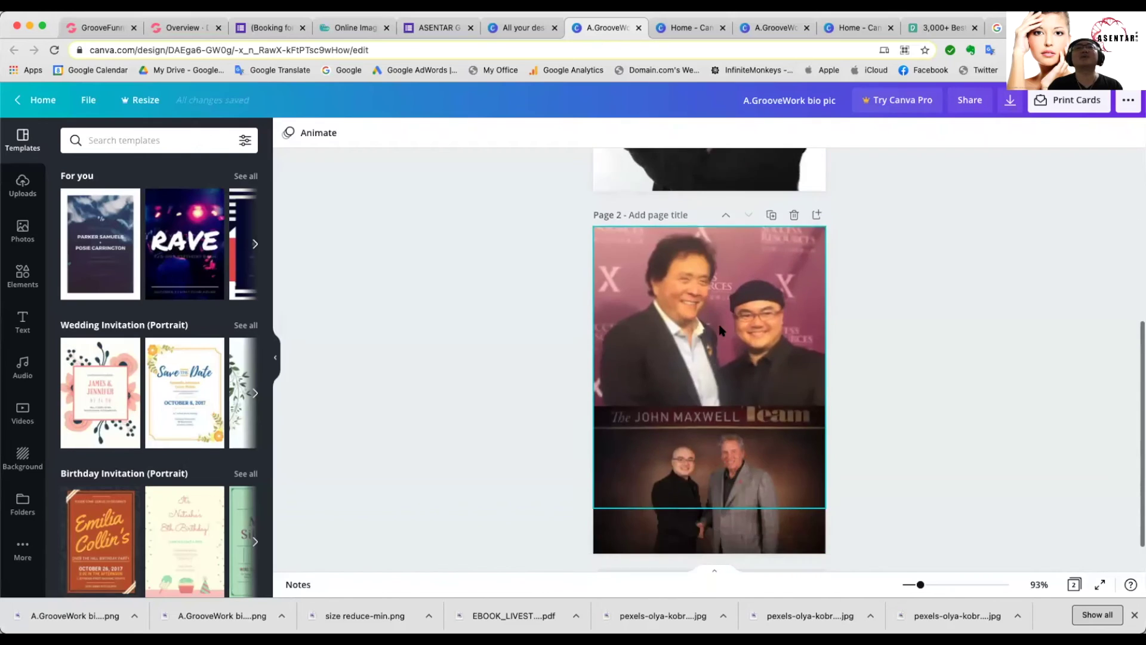
scroll(721, 330, up, 7)
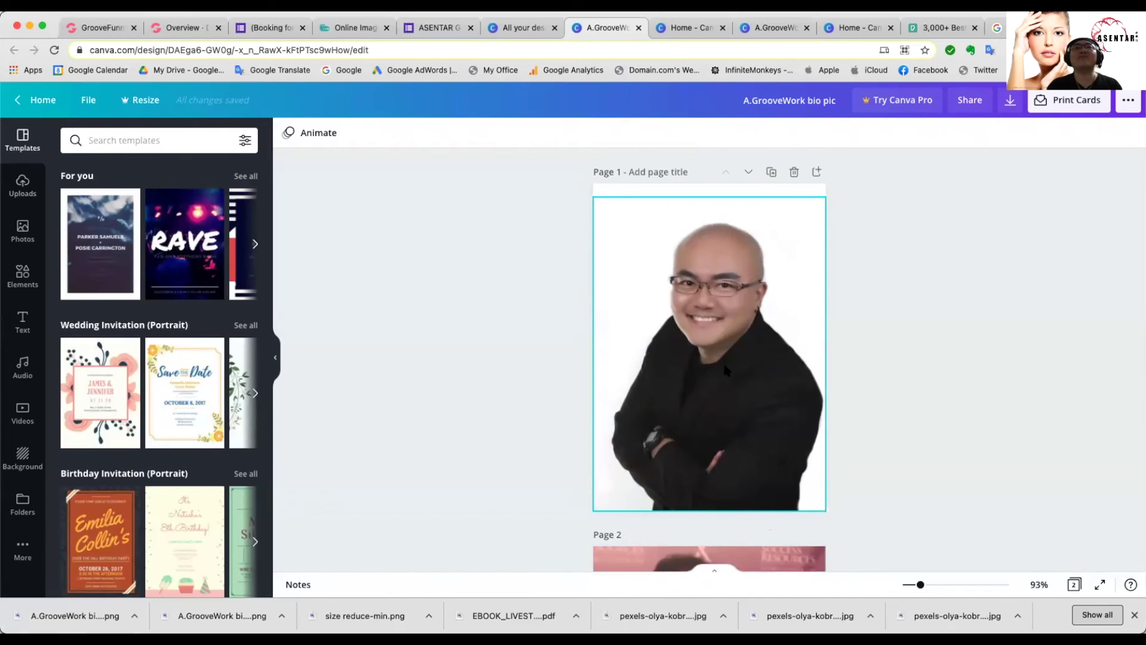
scroll(721, 330, down, 4)
scroll(701, 346, down, 3)
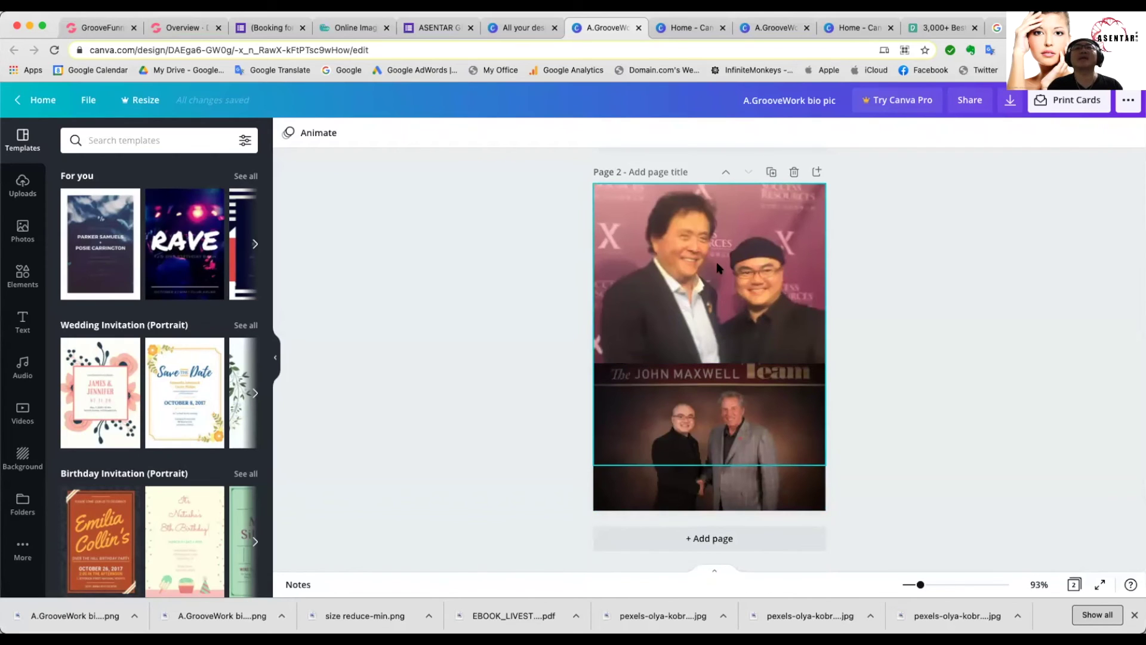
drag(718, 267, 717, 264)
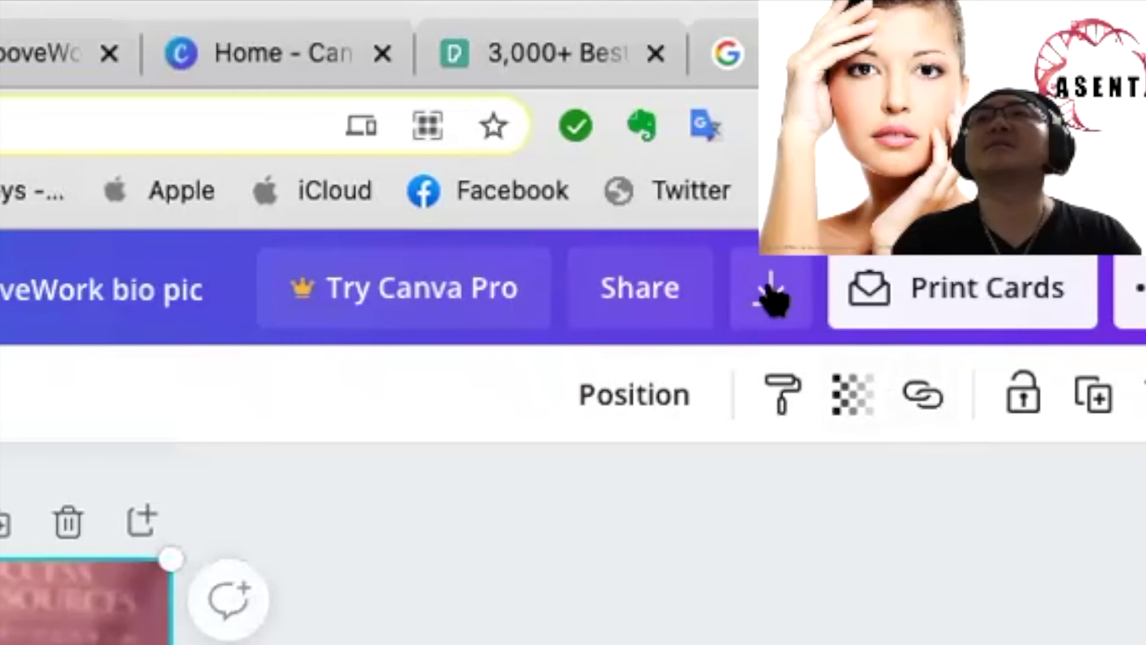
Step: Export only Page 2 of the Canva bio-pic design as a PNG image
click(771, 296)
click(834, 225)
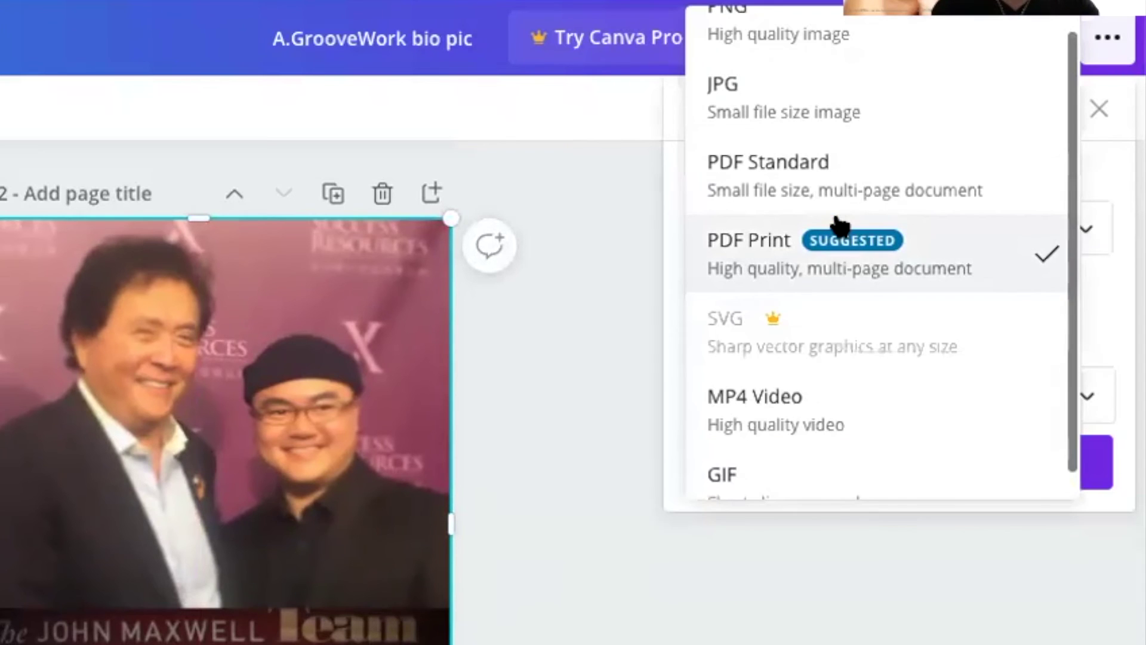
scroll(893, 110, up, 1)
click(861, 46)
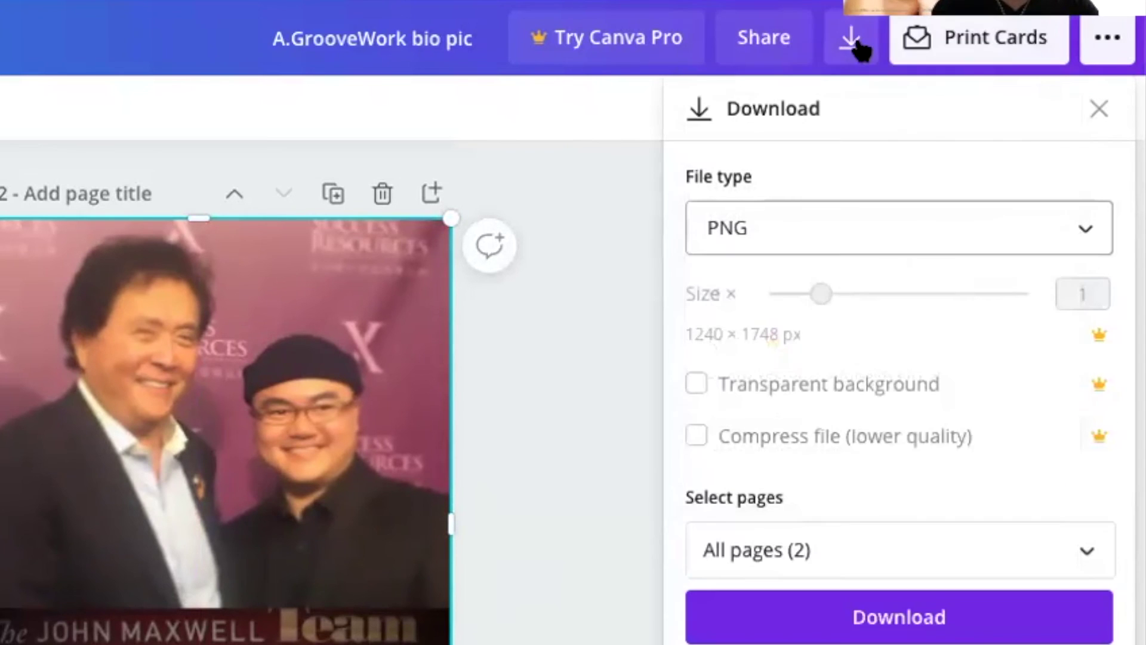
click(886, 534)
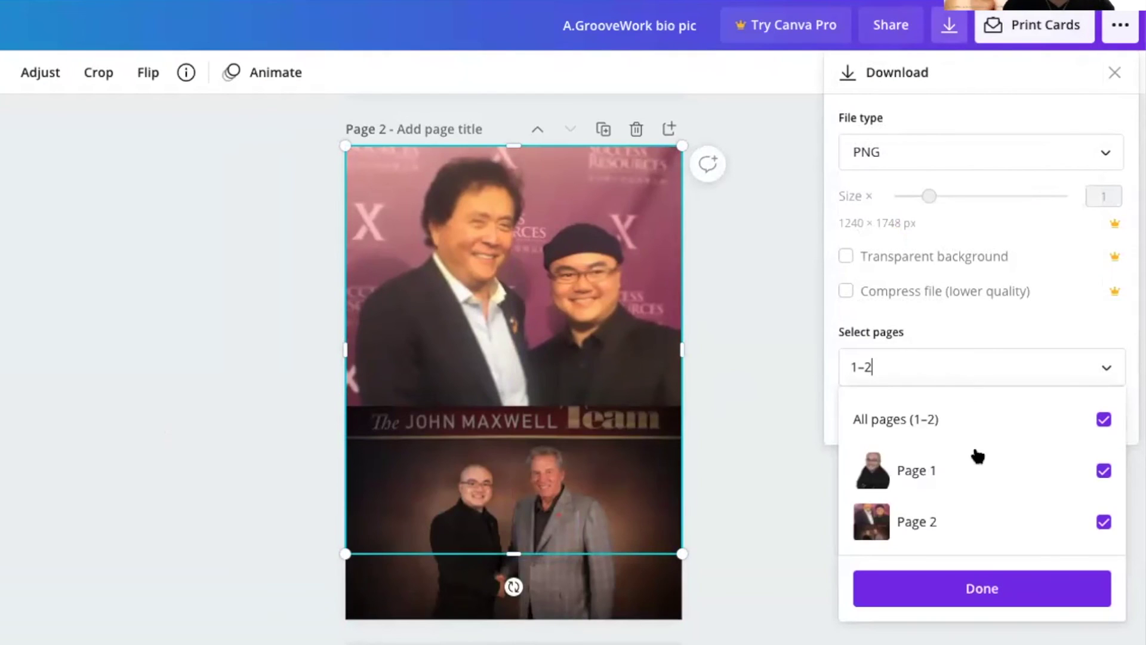
click(1103, 419)
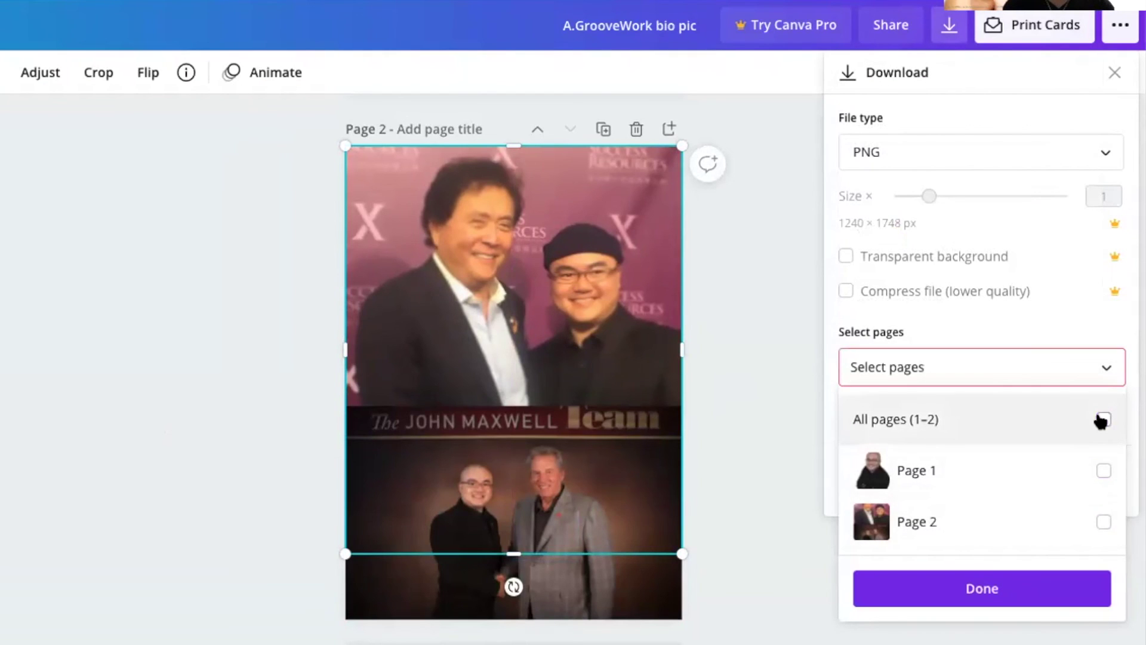
click(1103, 521)
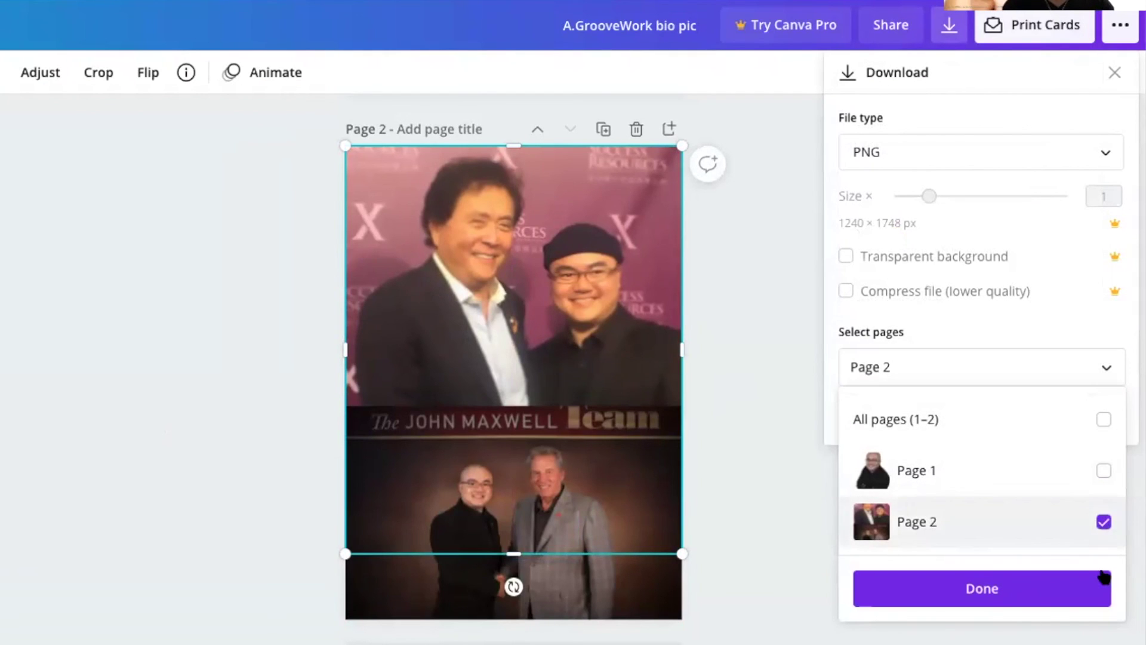
click(986, 591)
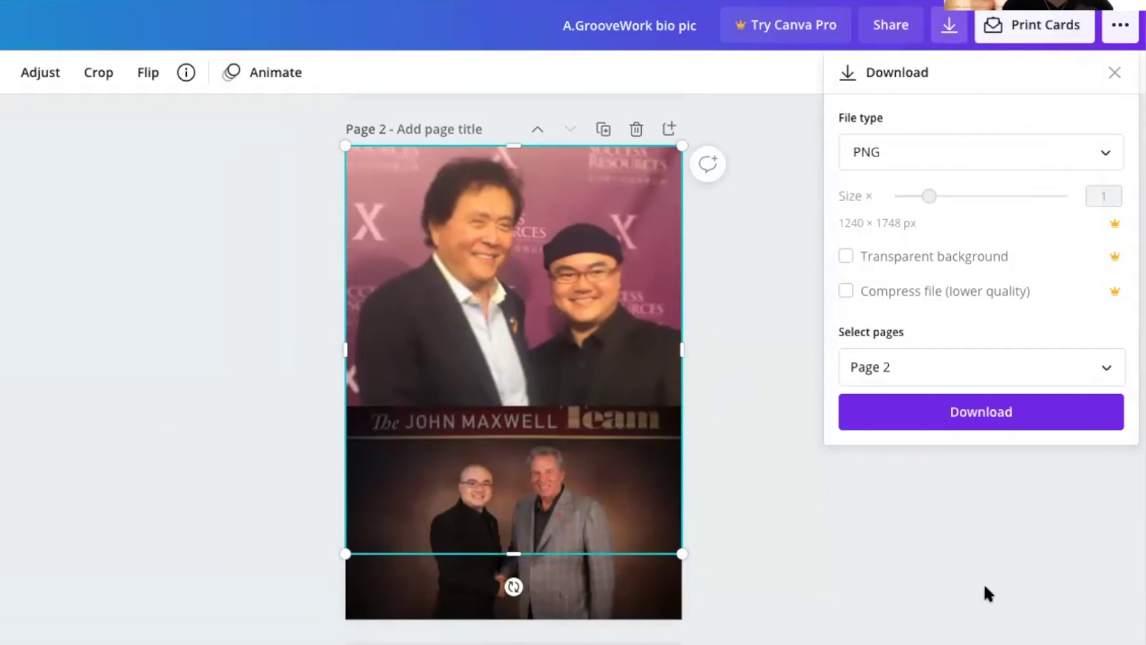
click(969, 412)
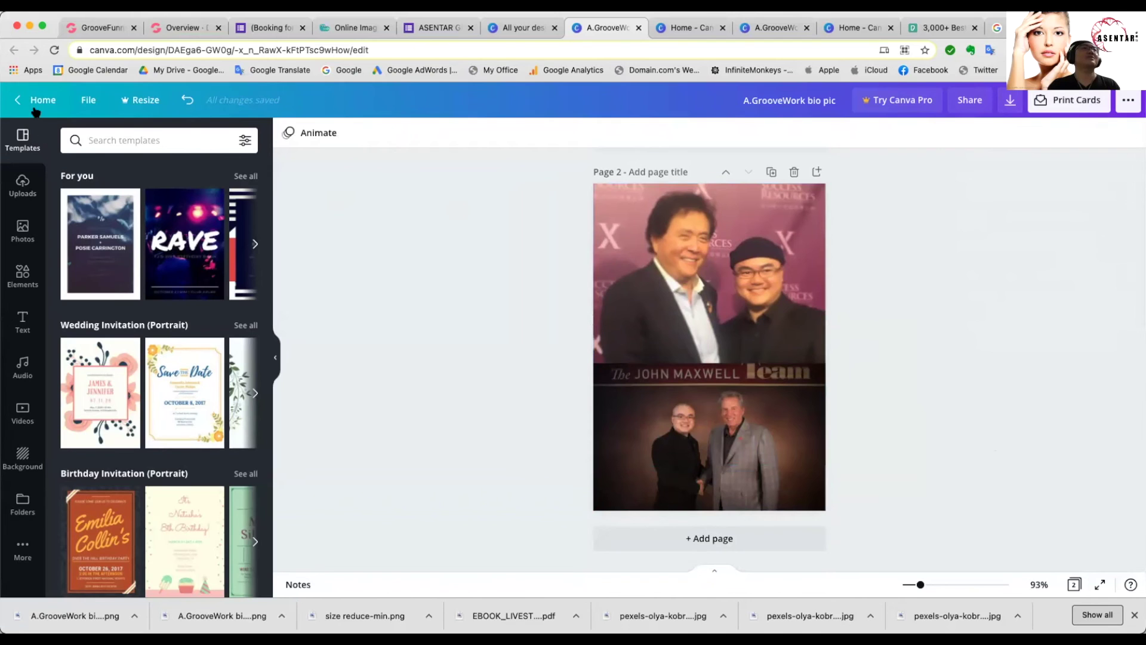
Step: Back in GroovePages, open the Image Library from the speaker image's Configure settings
click(89, 28)
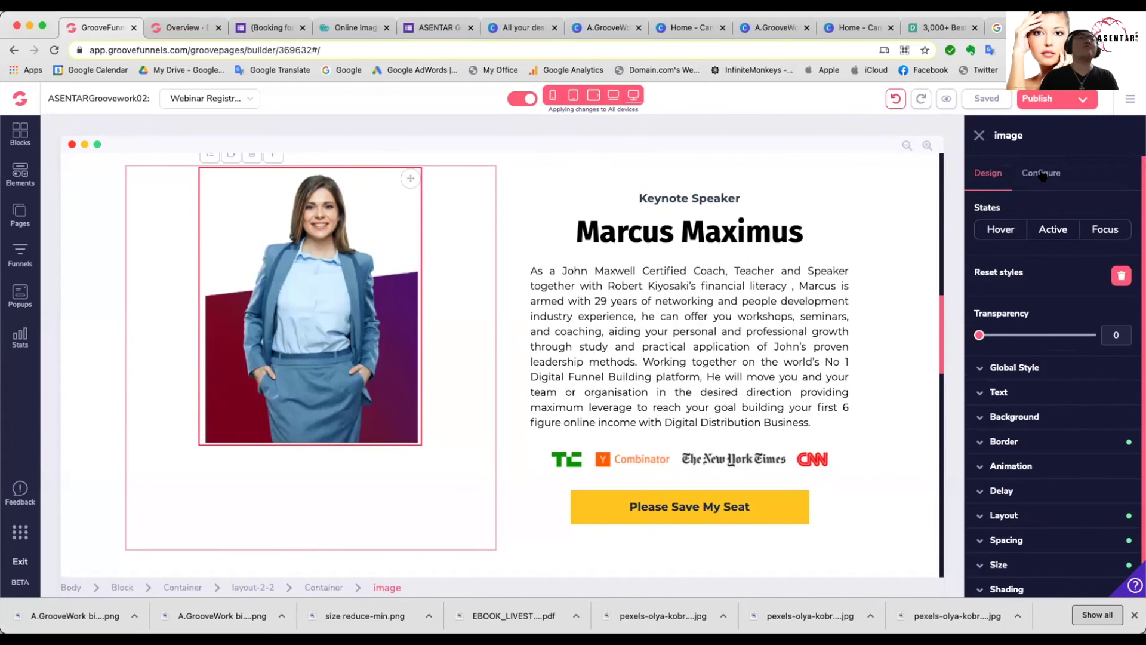
click(1042, 173)
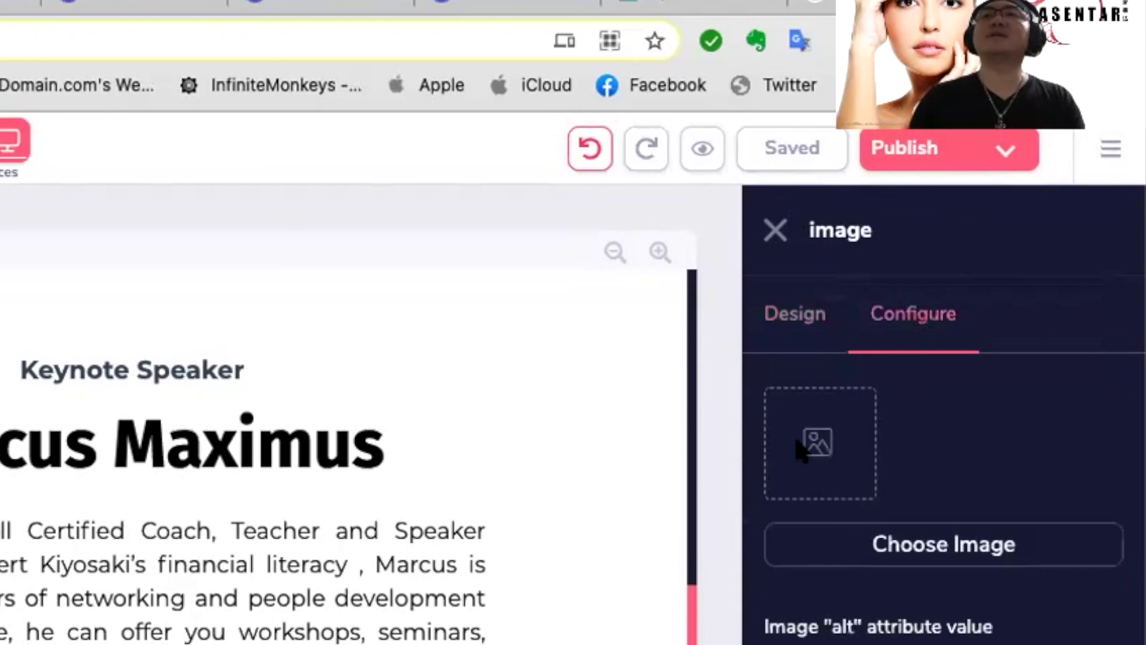
click(951, 545)
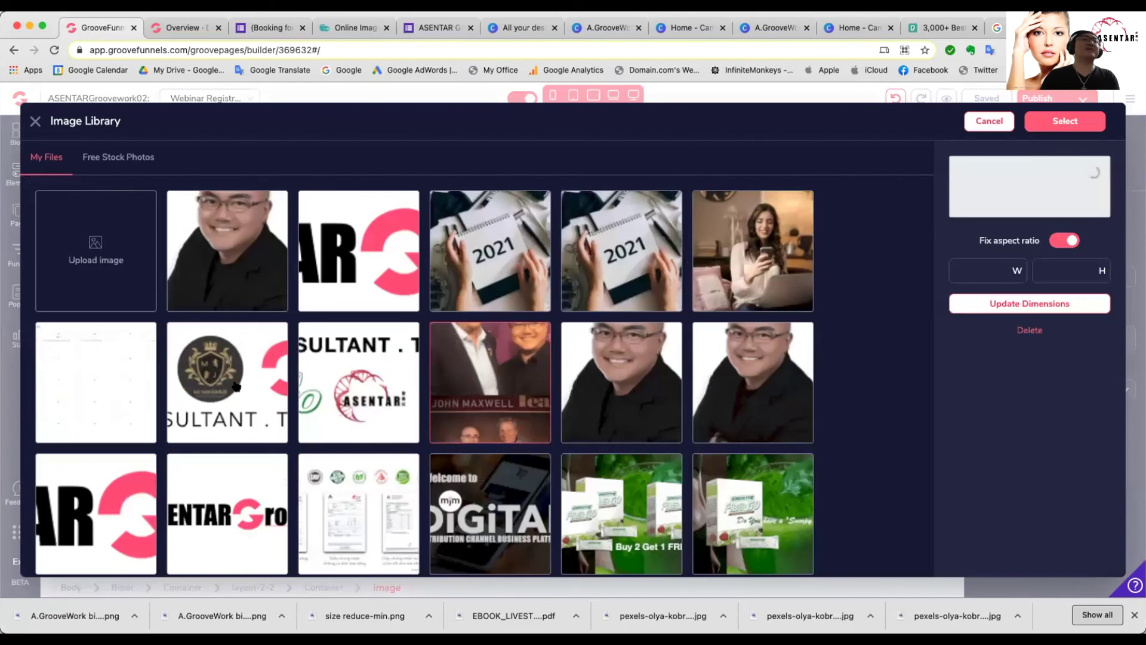
Step: Select the John Maxwell Team collage and apply it as the keynote speaker photo
click(236, 386)
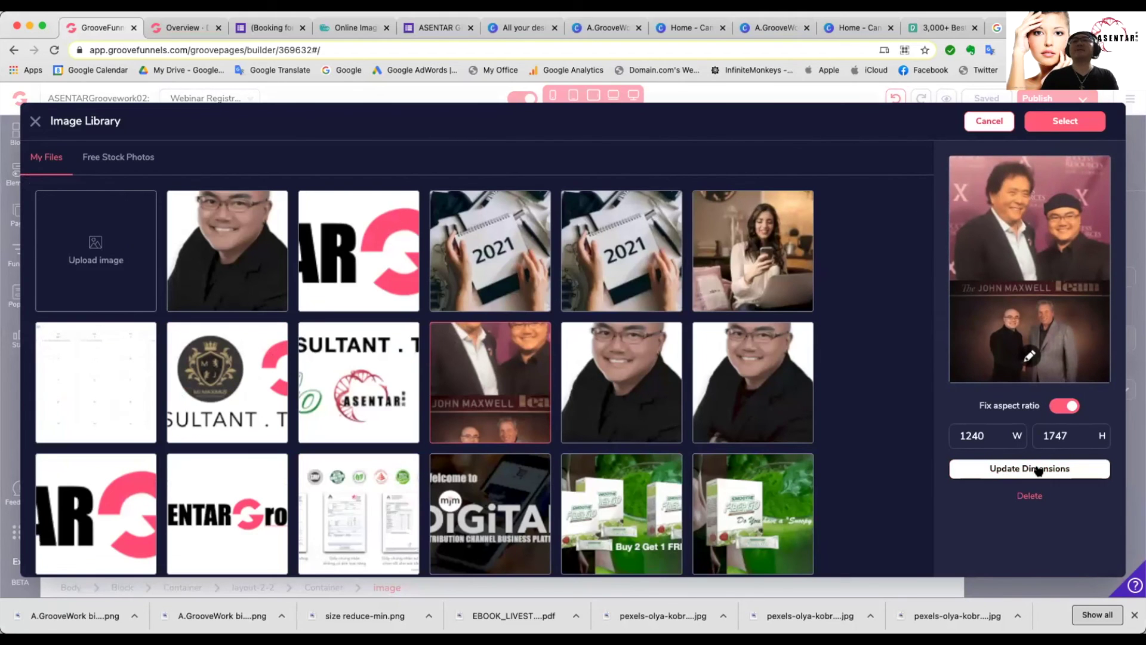
click(1074, 122)
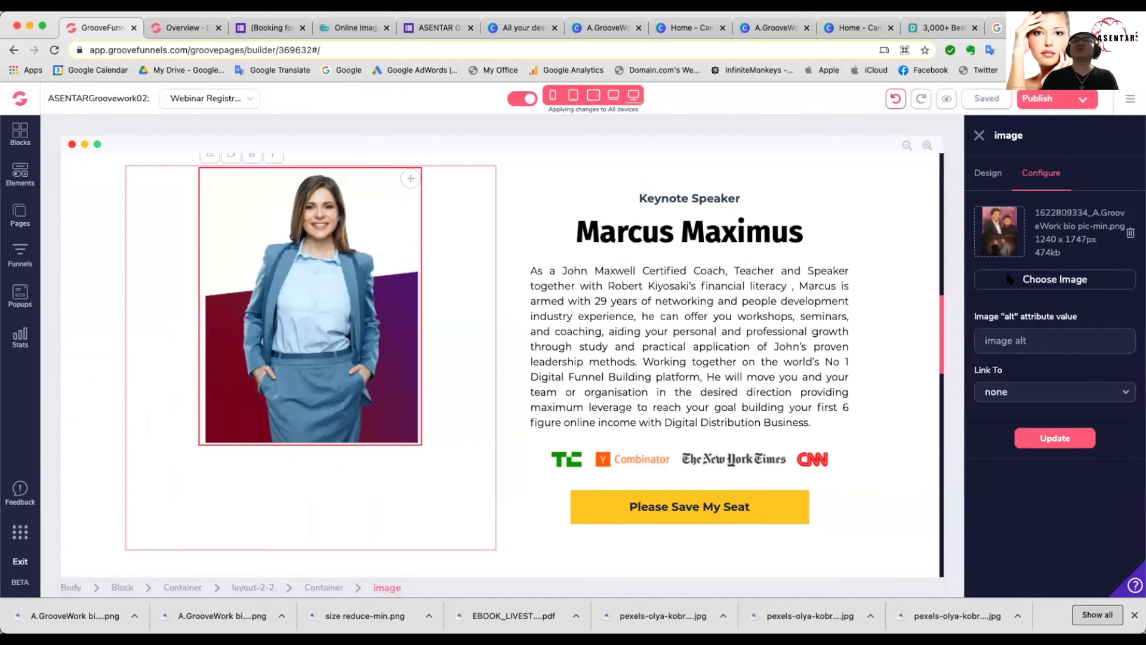
click(1065, 440)
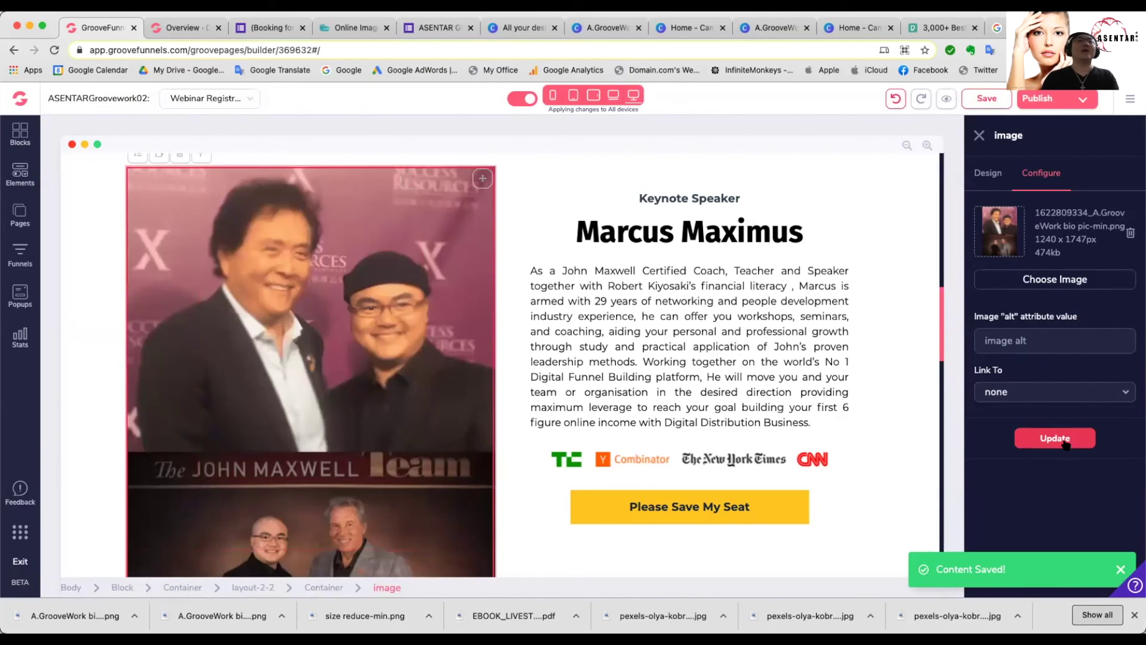
scroll(446, 373, down, 5)
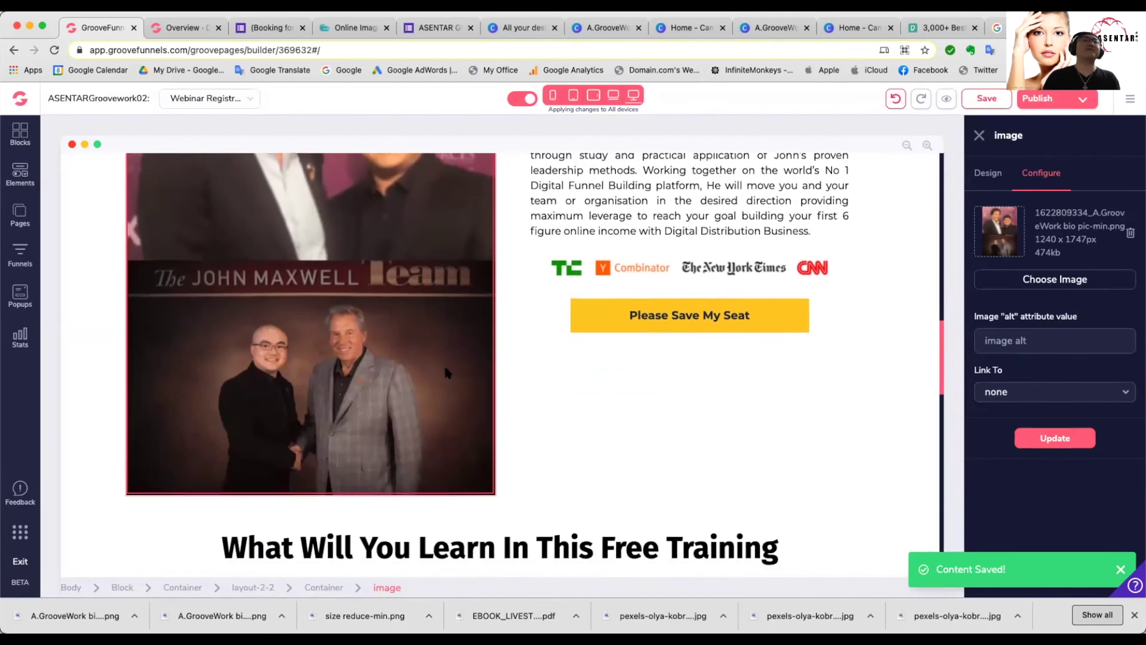